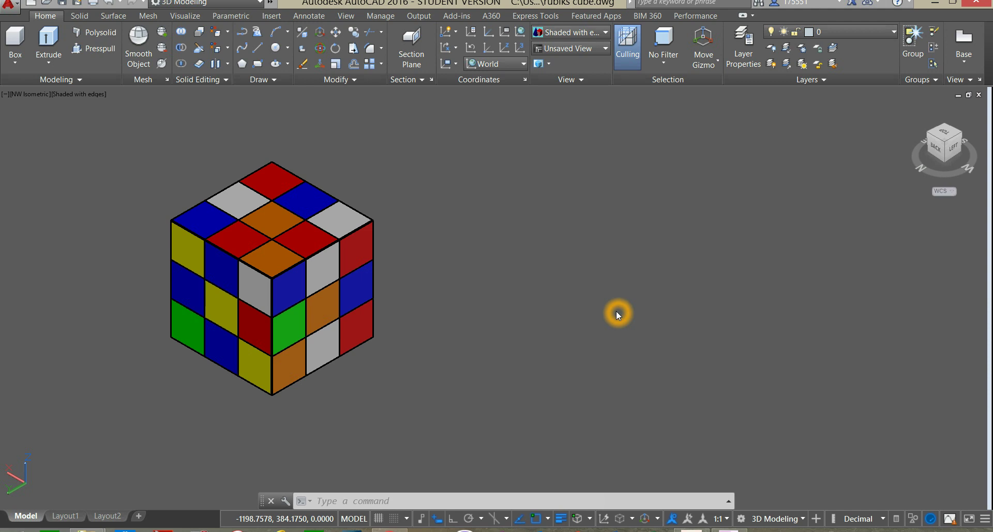
Orbit the view to look from above and browse the edge and face editing options.
left_click(603, 500)
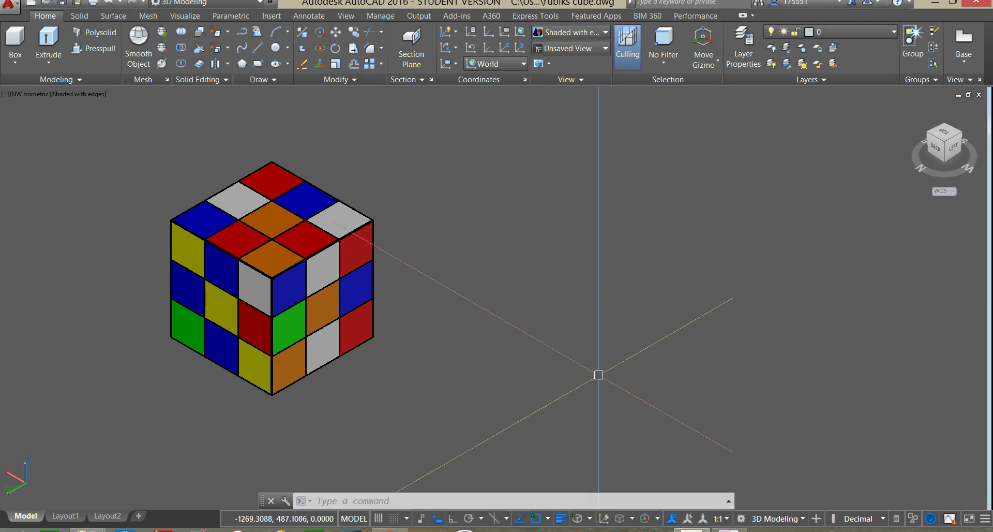
middle_click_drag(875, 505, 494, 251, "shift")
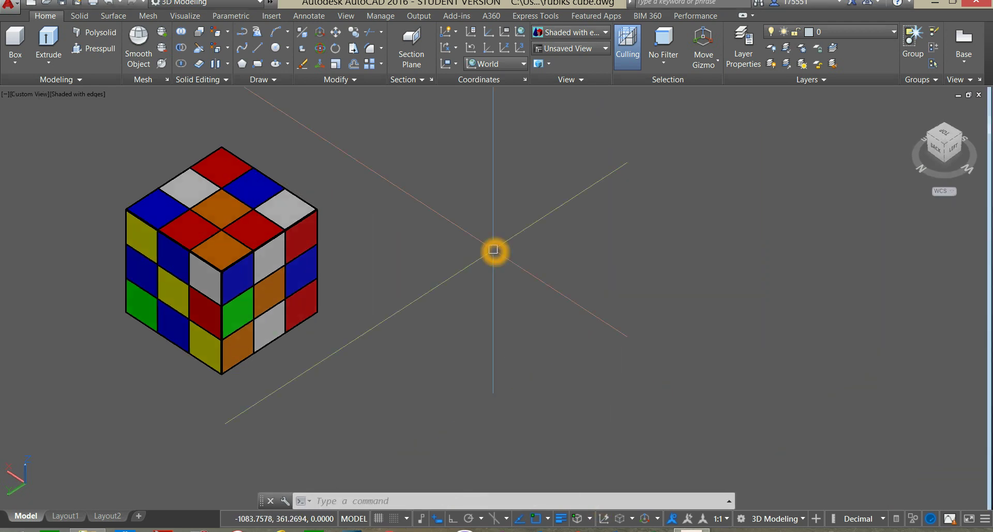
left_click(227, 33)
left_click(227, 33)
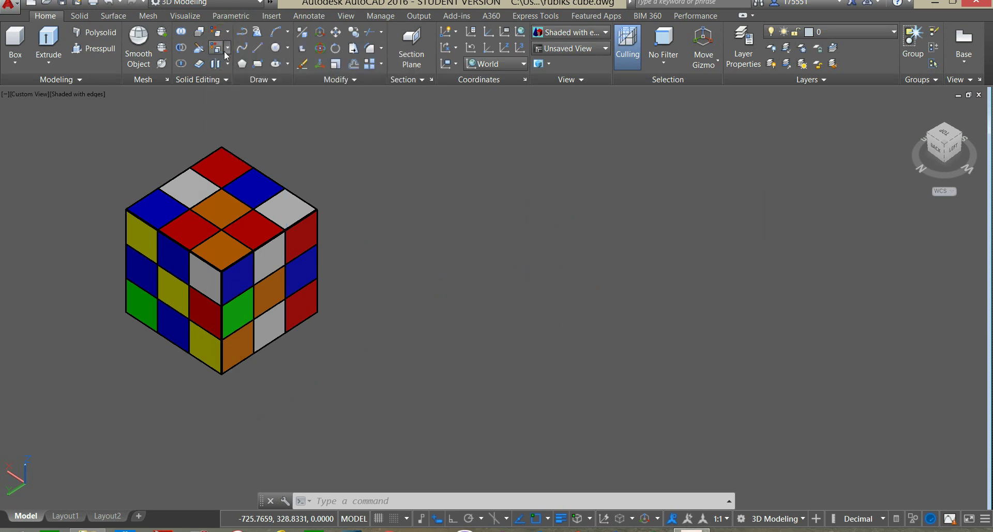
left_click(228, 49)
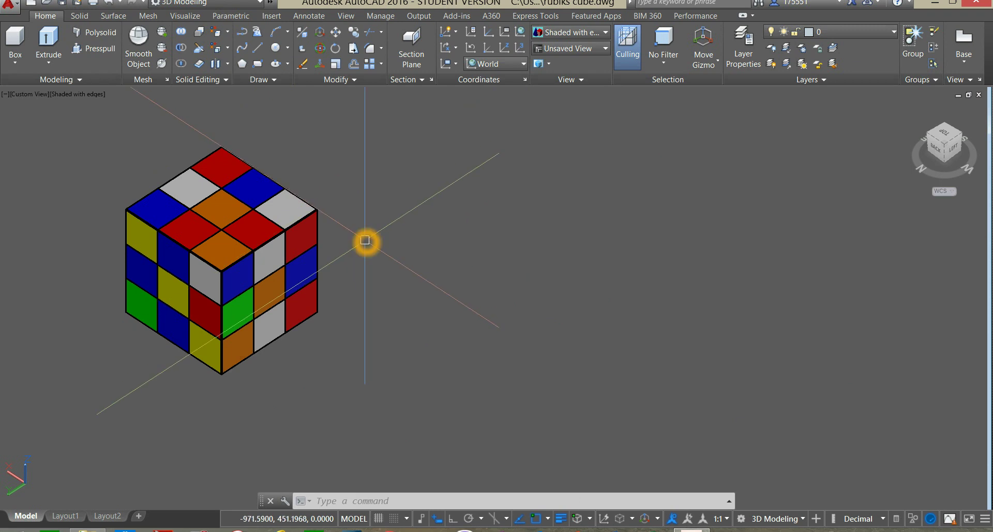
left_click(344, 296)
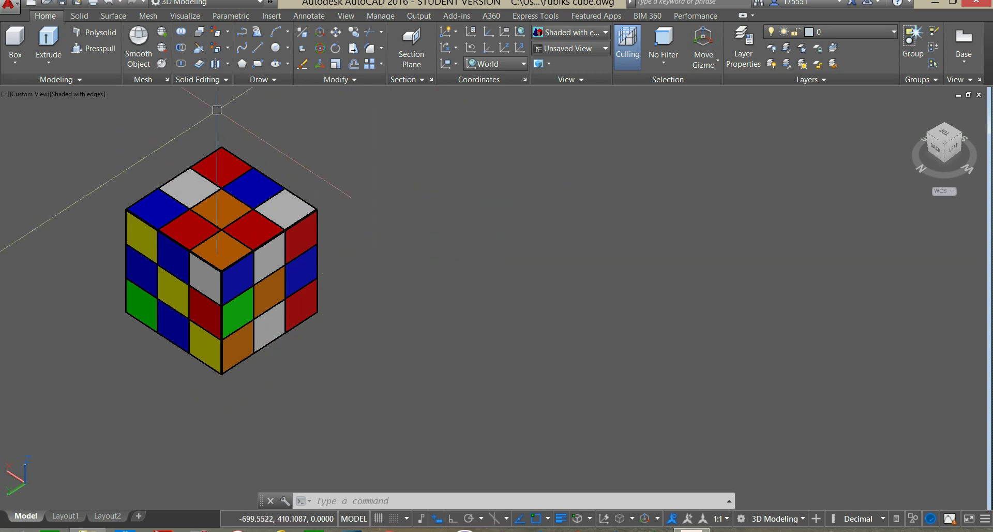
Draw a 50 × 50 × 50 box solid to the right of the Rubik's cube.
left_click(15, 41)
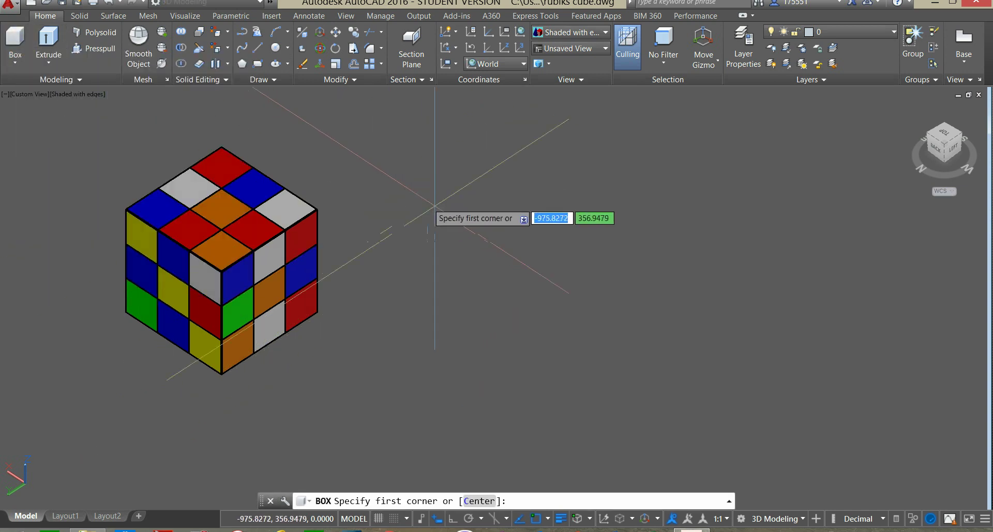
left_click(591, 242)
type("50")
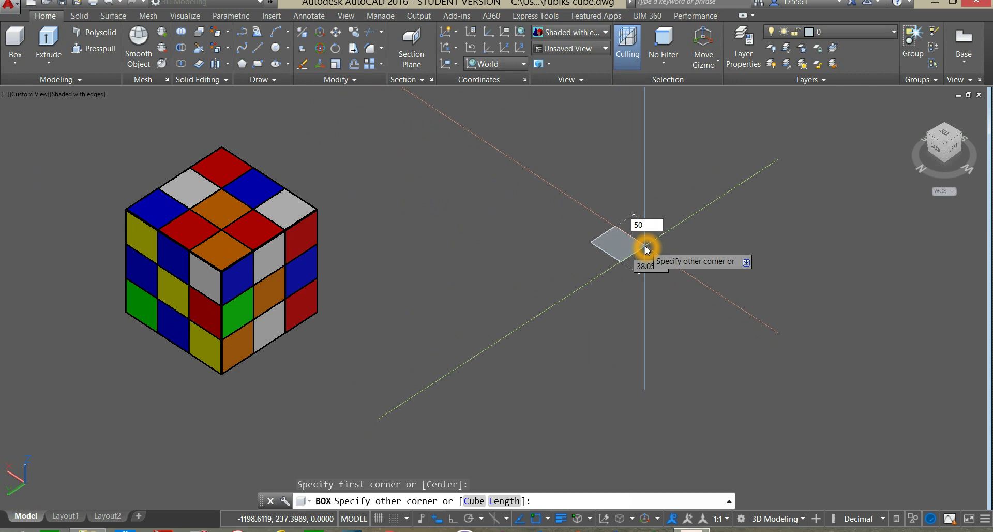
key("Tab")
type("50")
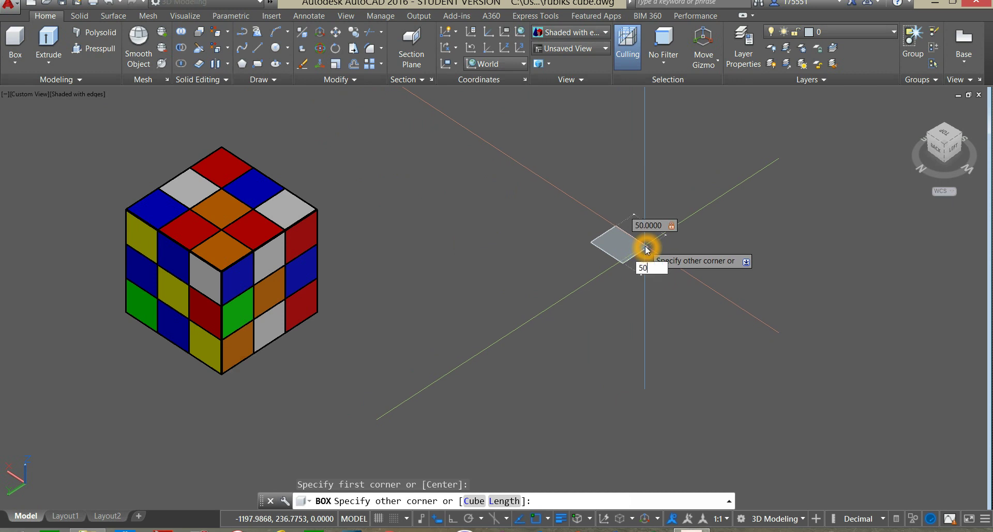
key("Return")
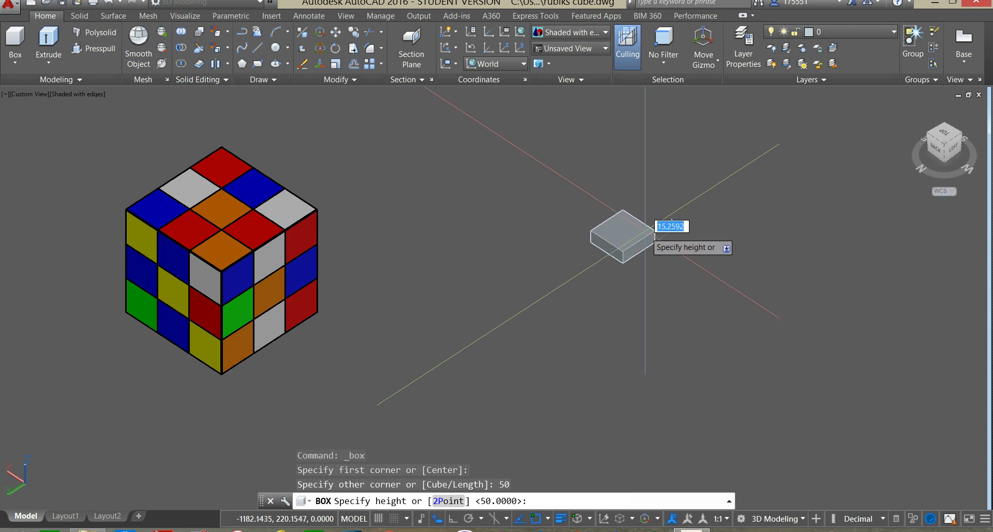
left_click(648, 206)
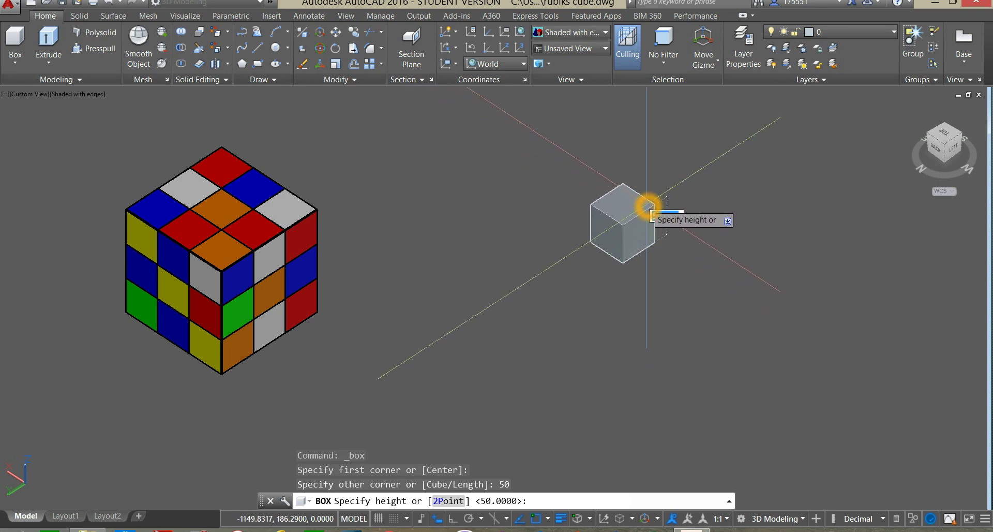
type("50")
key("Return")
left_click(670, 206)
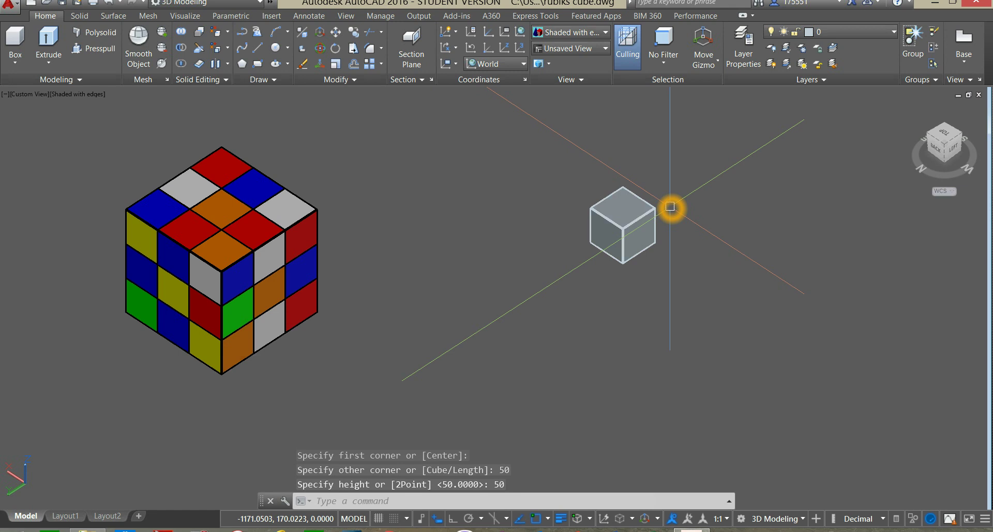
left_click(271, 94)
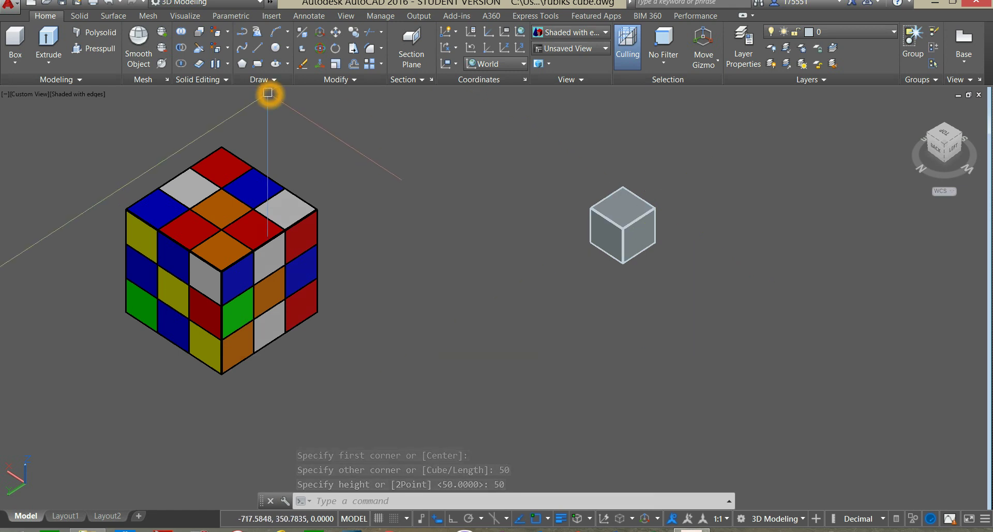
Use Color Faces to make the grey cube's front-right face red.
left_click(229, 54)
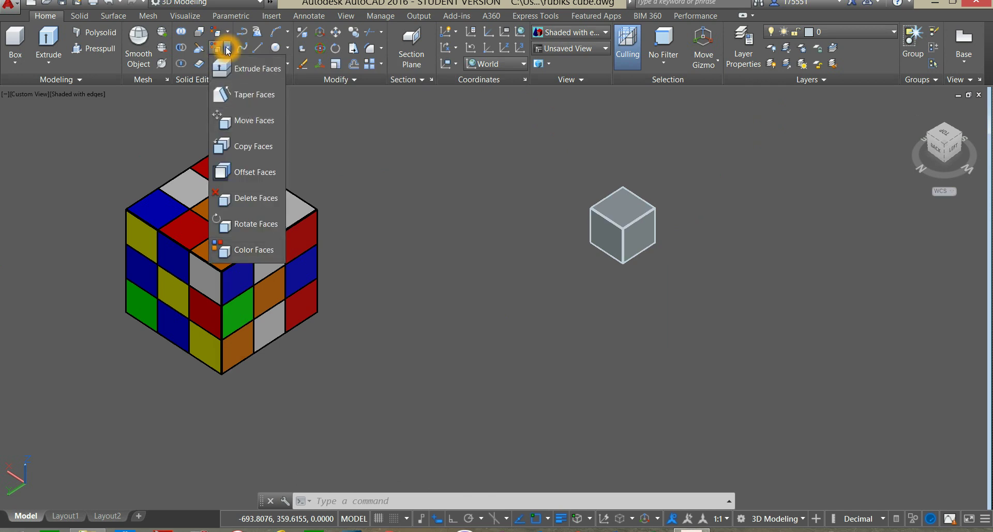
left_click(262, 253)
scroll(655, 287, "up", 3)
mouse_move(650, 259)
middle_mouse_down()
mouse_move(631, 345)
mouse_move(592, 308)
mouse_move(603, 315)
middle_mouse_up()
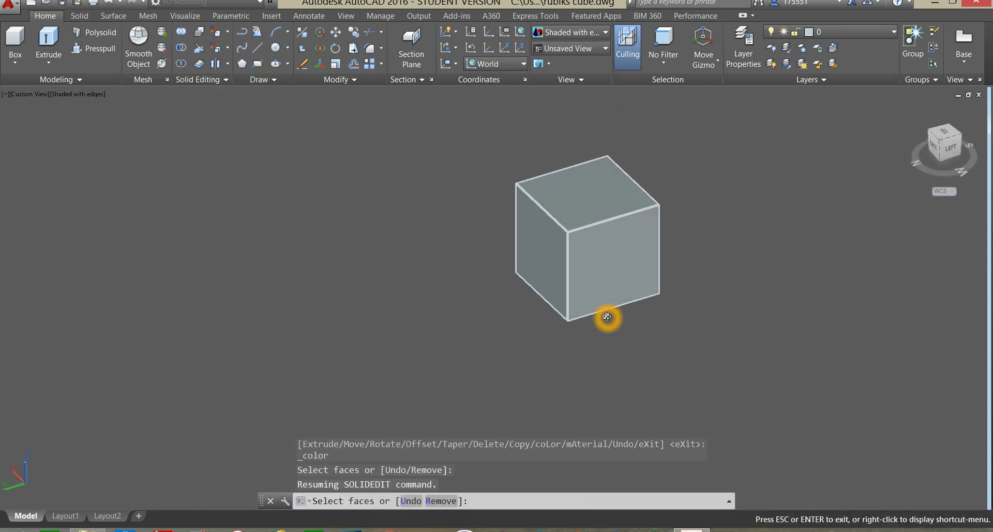
left_click(601, 260)
right_click(690, 210)
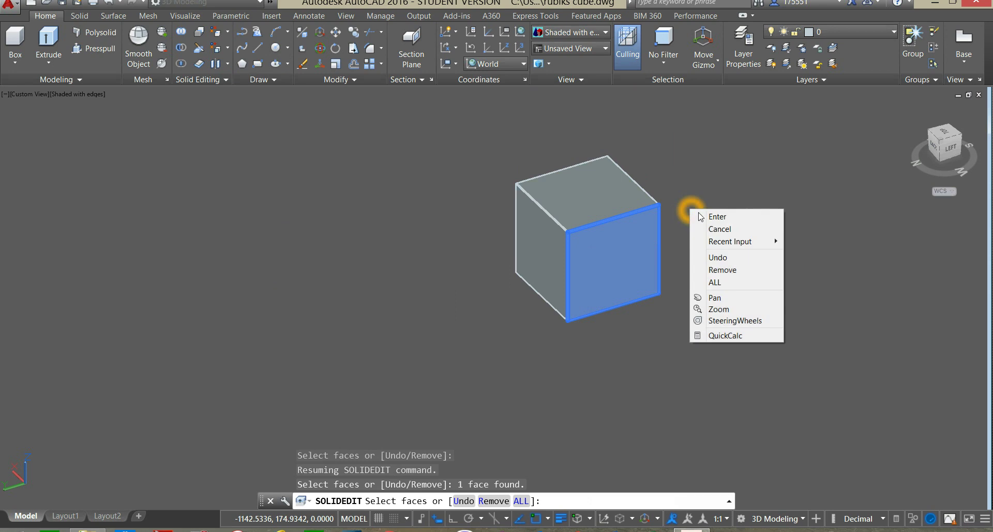
left_click(717, 216)
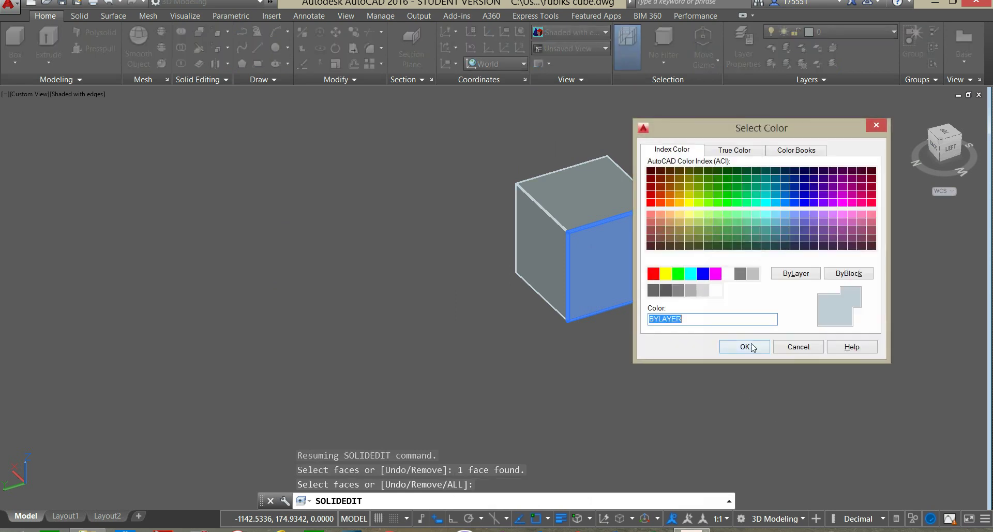
left_click(654, 277)
left_click(745, 347)
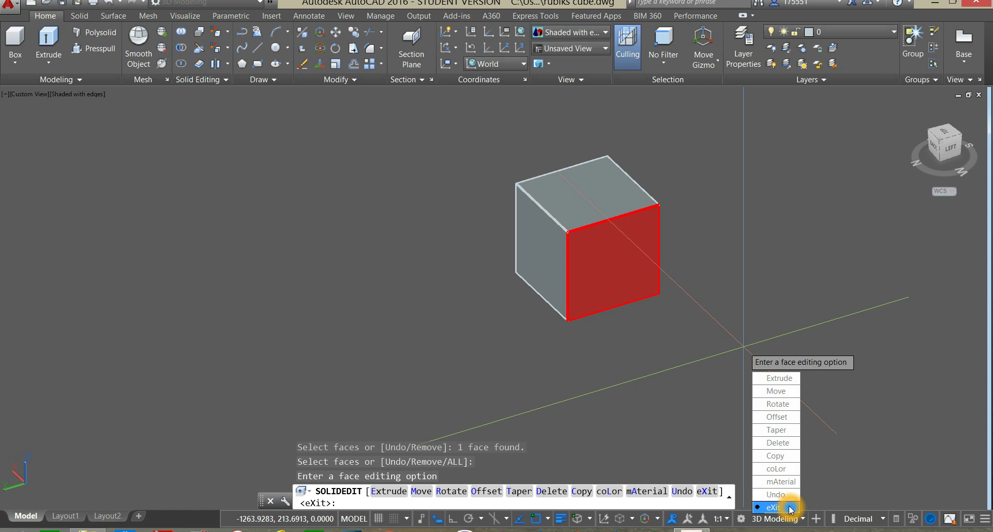
left_click(781, 471)
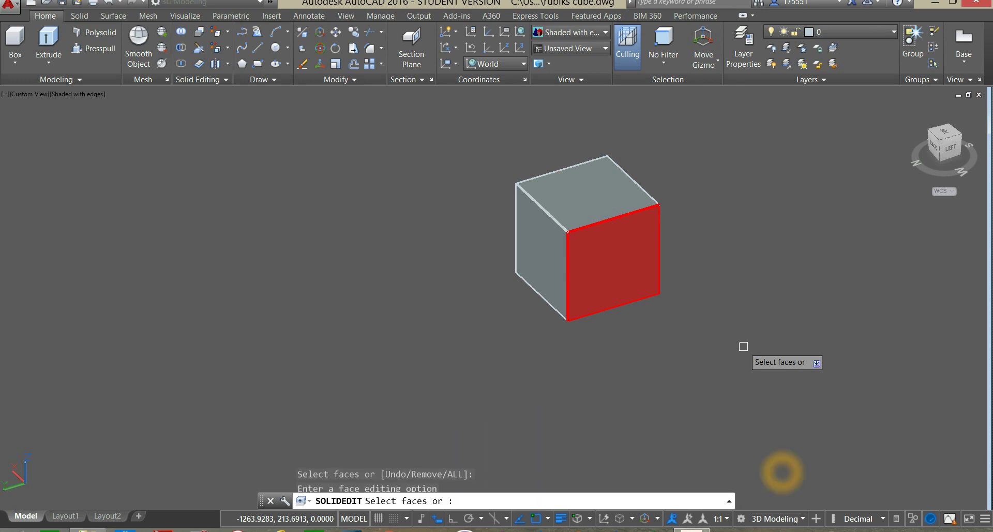
Colour the cube's top face yellow.
left_click(593, 199)
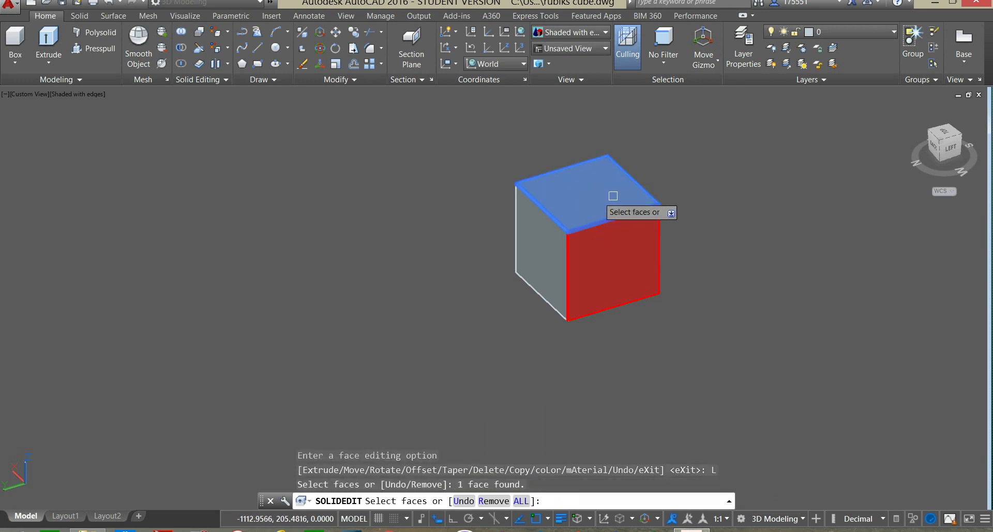
right_click(664, 174)
left_click(686, 181)
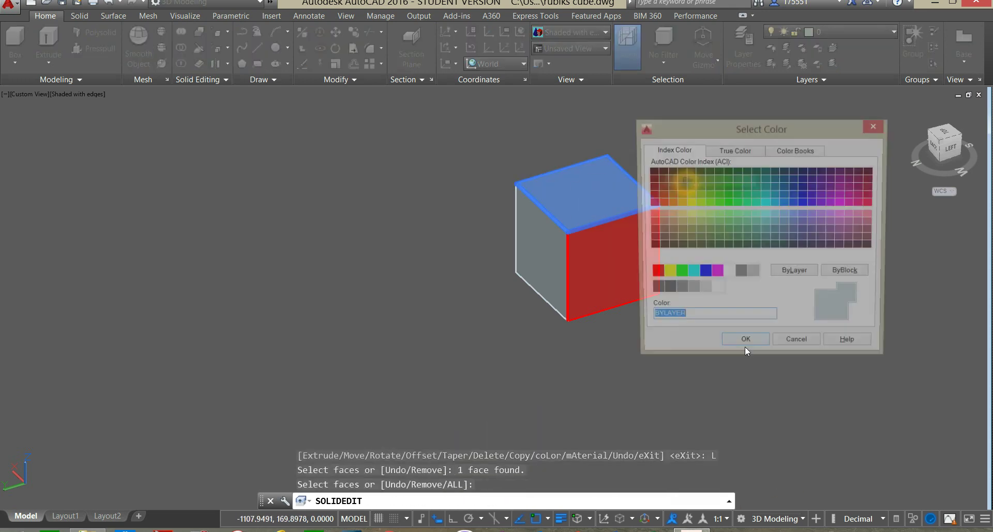
left_click(666, 273)
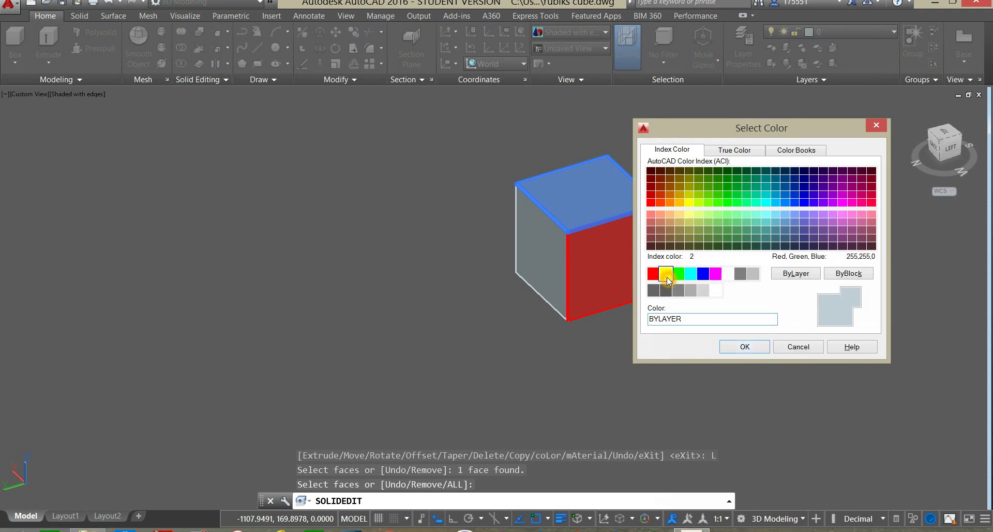
left_click(743, 348)
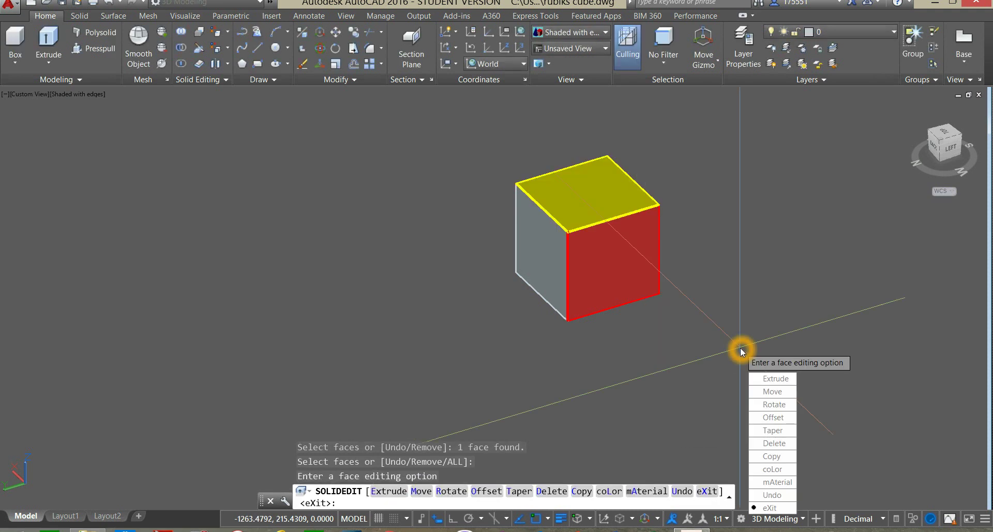
left_click(791, 470)
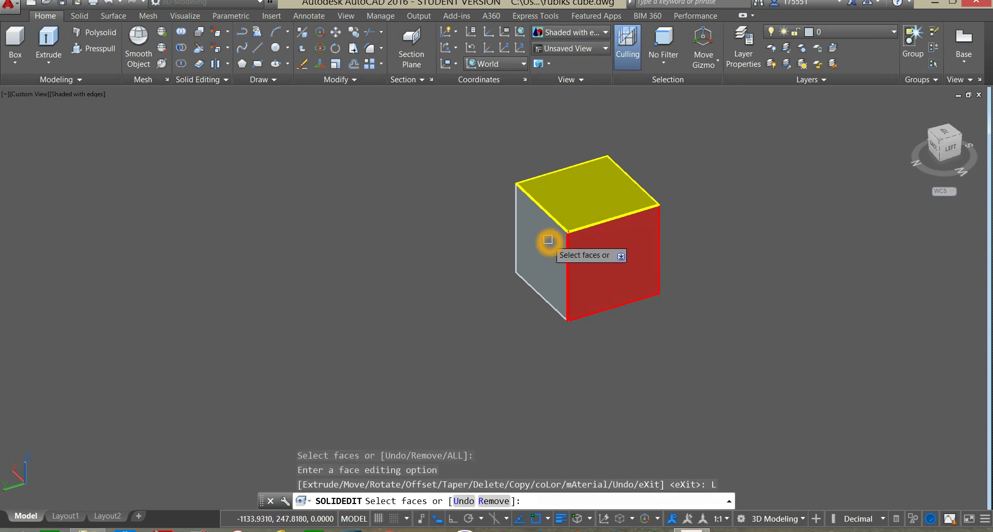
Orbit to the cube's other side and colour that face green.
middle_click_drag(548, 239, 605, 268, "shift")
middle_click_drag(672, 255, 581, 295)
scroll(659, 287, "up", 1)
left_click(667, 286)
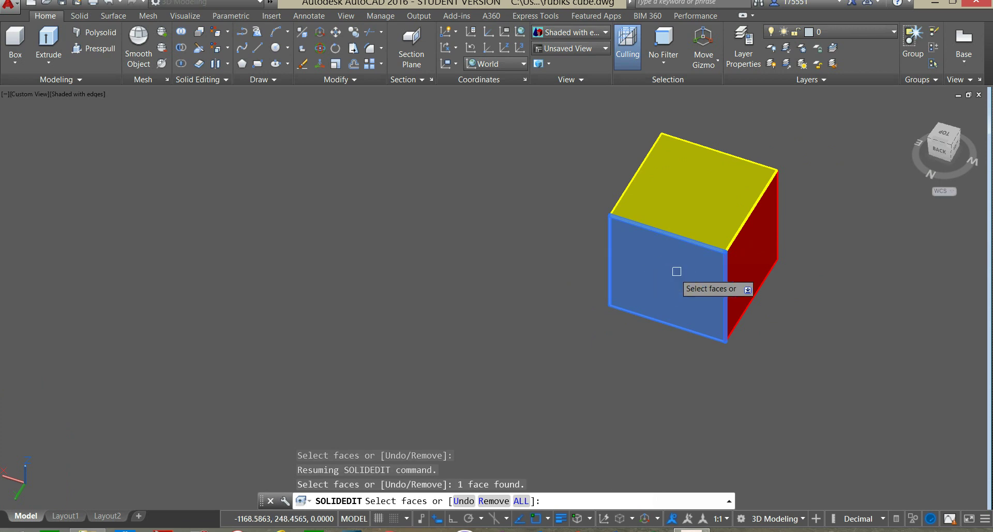
right_click(566, 193)
left_click(586, 200)
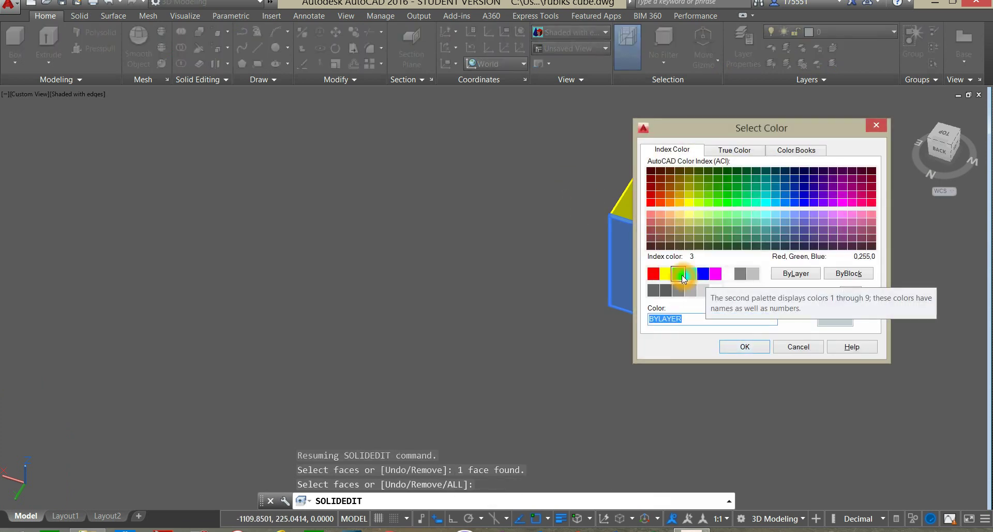
left_click(678, 273)
left_click(740, 350)
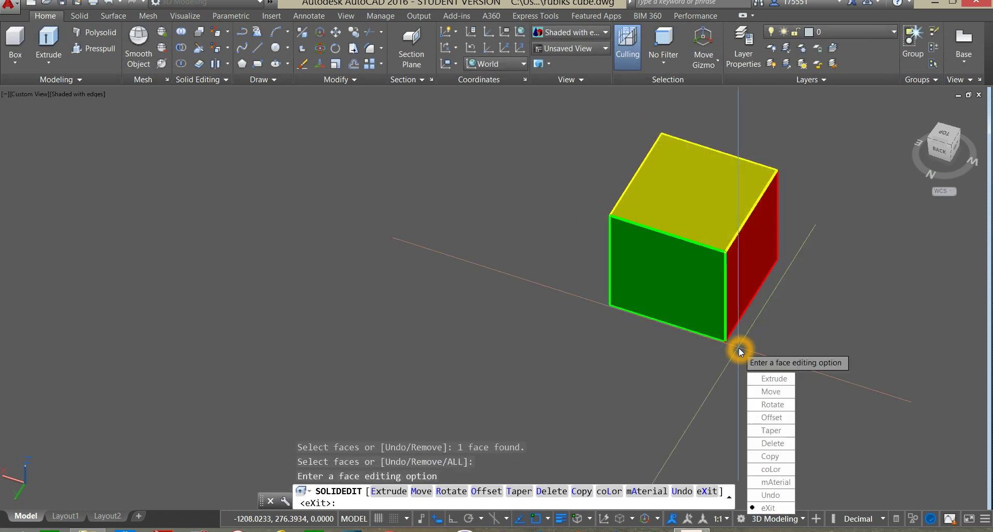
left_click(777, 470)
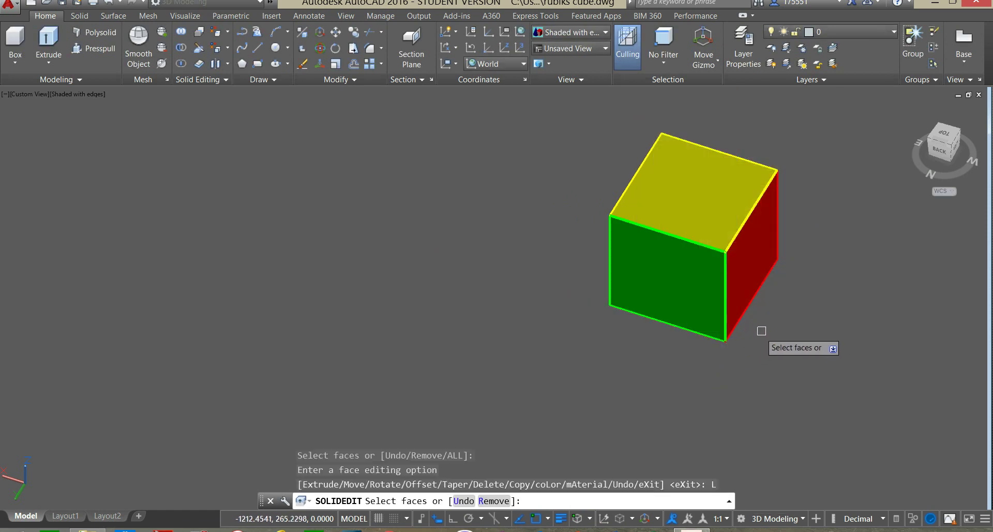
Orbit to another side of the cube and colour that face blue.
mouse_move(765, 329)
middle_mouse_down("shift")
mouse_move(597, 282)
mouse_move(803, 268)
middle_mouse_up("shift")
scroll(807, 254, "up", 5)
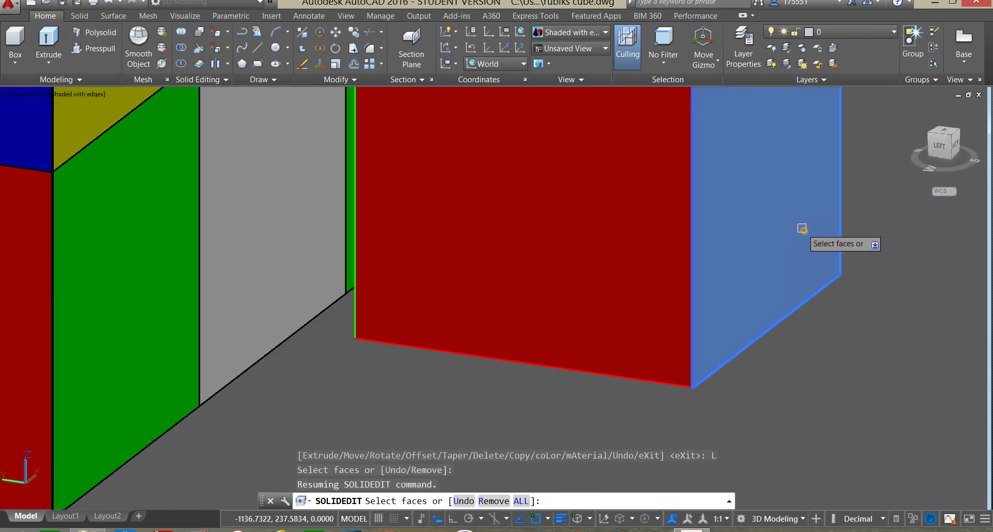
left_click(802, 228)
scroll(802, 228, "up", 3)
right_click(802, 228)
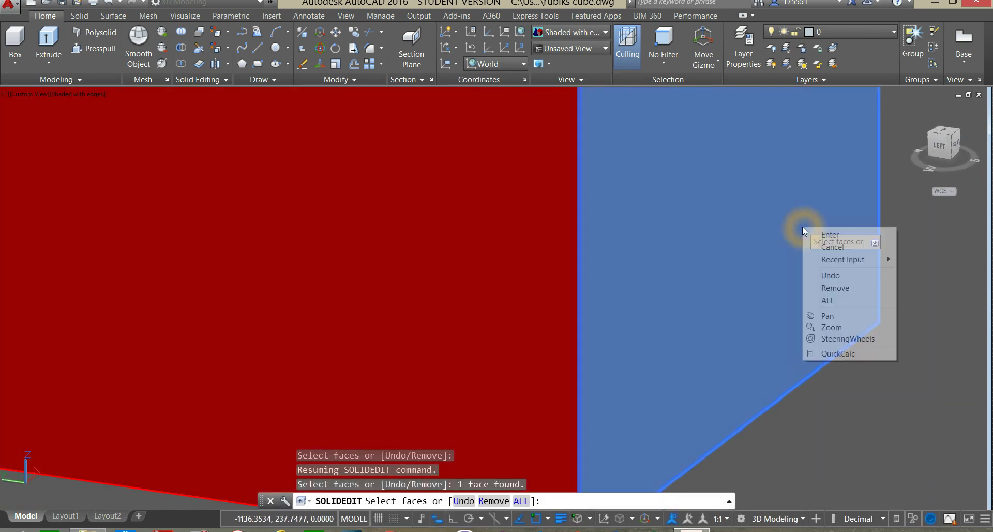
left_click(830, 239)
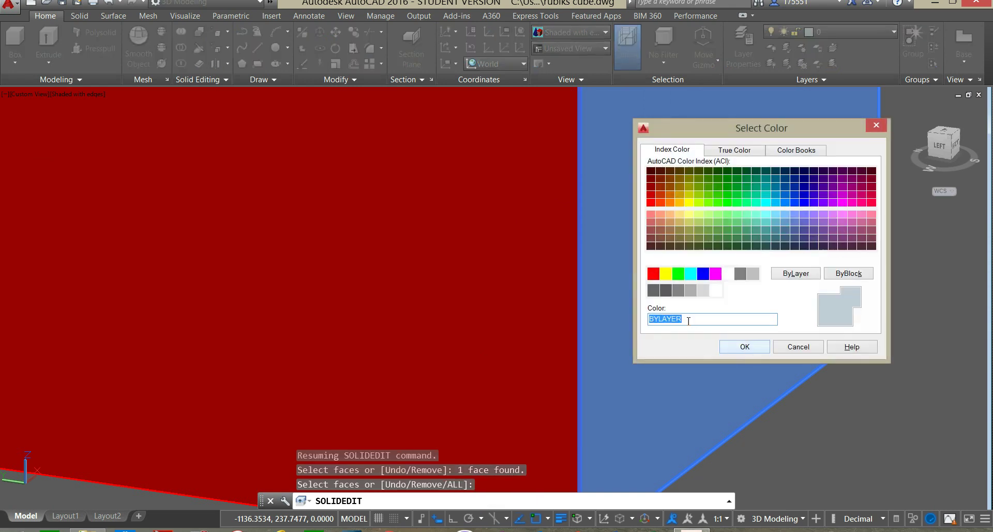
left_click(703, 273)
left_click(747, 350)
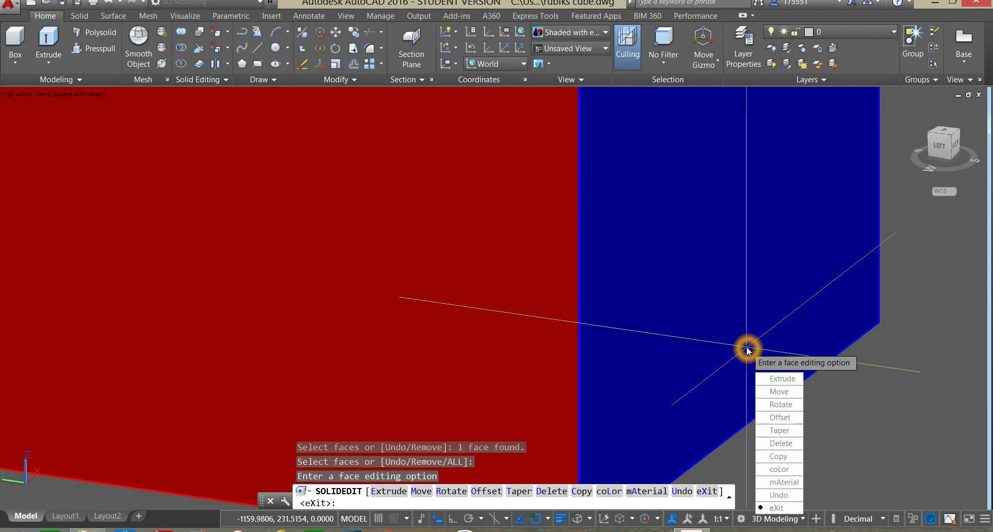
left_click(787, 468)
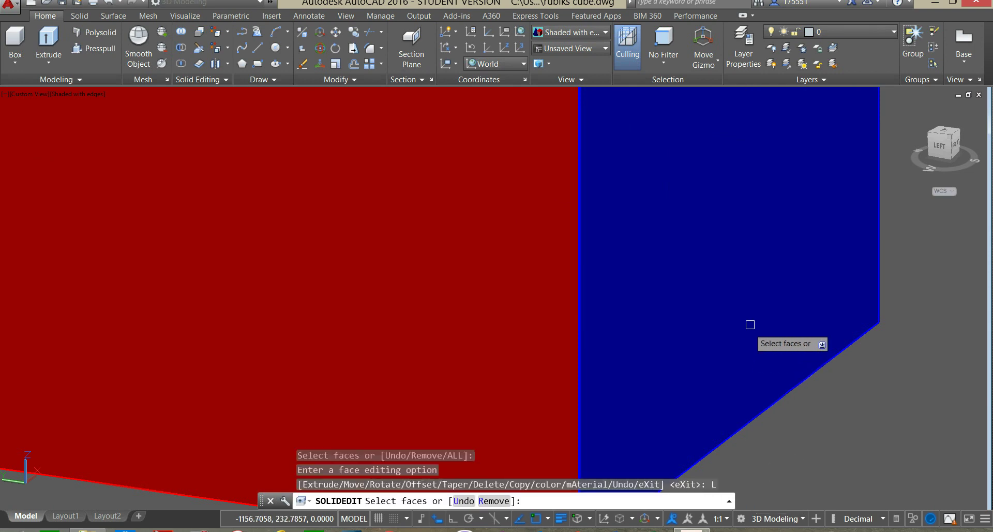
End face editing and window-select the whole Rubik's cube.
scroll(751, 324, "down", 5)
mouse_move(755, 318)
middle_mouse_down("shift")
mouse_move(721, 295)
mouse_move(802, 316)
middle_mouse_up("shift")
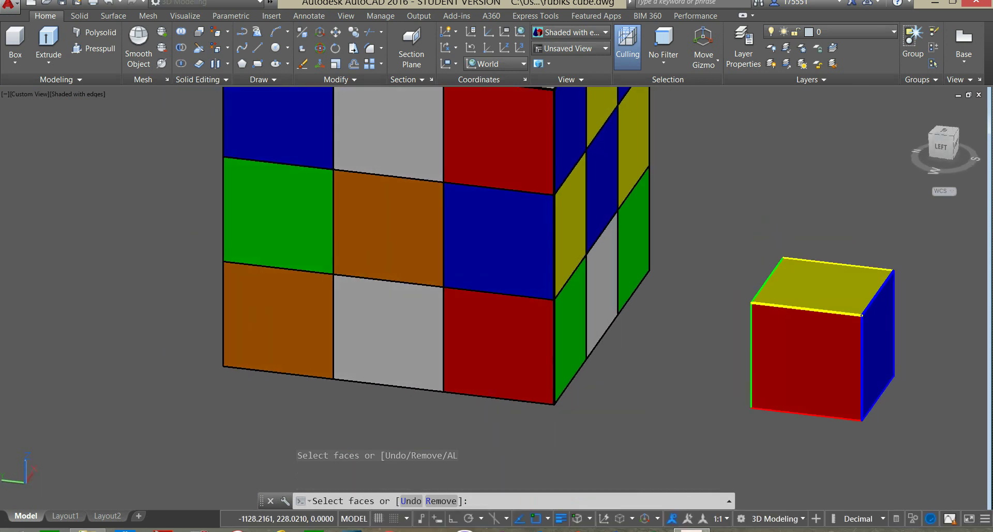
right_click(746, 216)
left_click(768, 223)
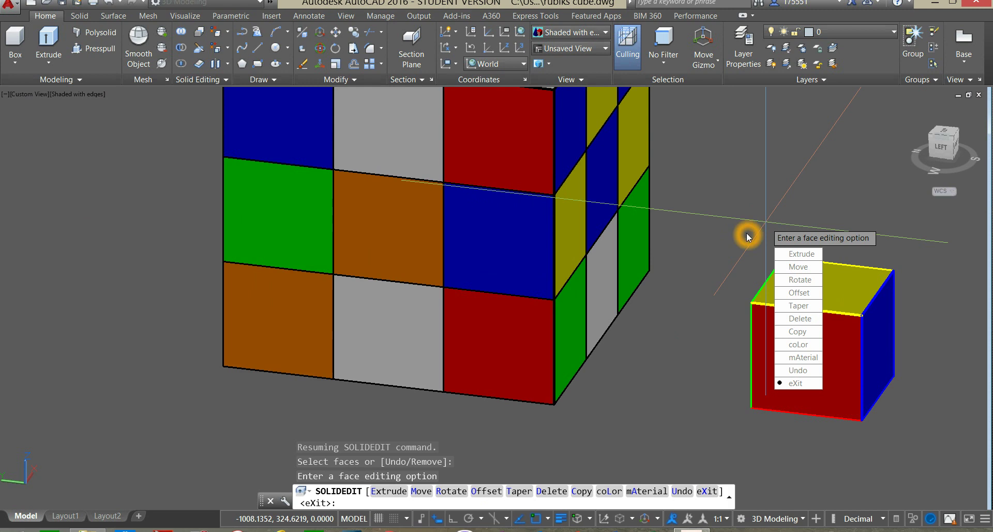
key("Escape")
scroll(699, 216, "down", 5)
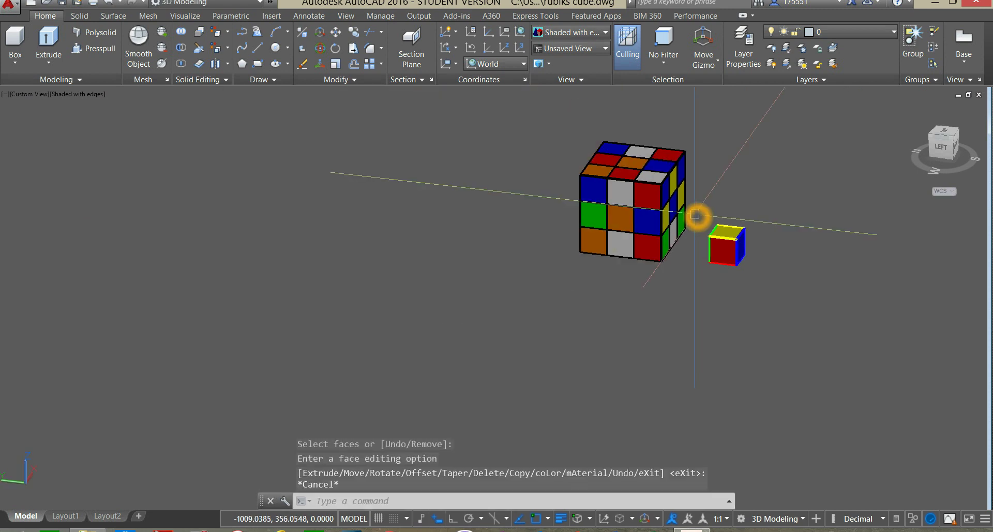
left_click(574, 132)
left_click(690, 310)
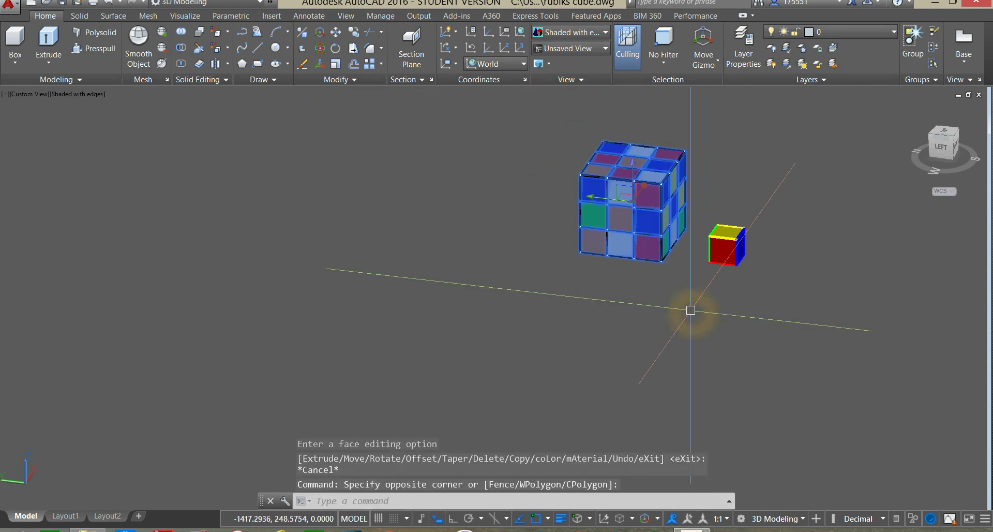
Hide the selected Rubik's cube and centre the cubelet in view.
right_click(696, 141)
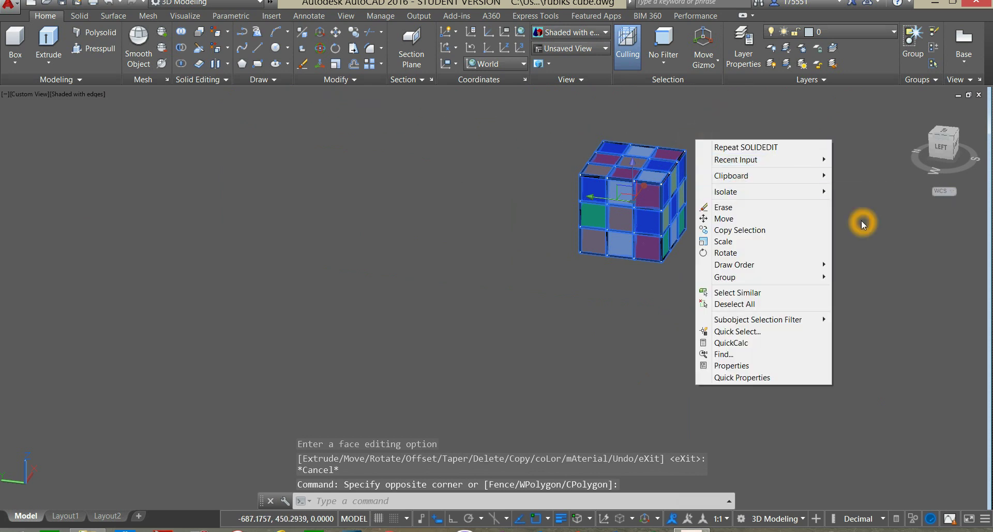
mouse_move(764, 192)
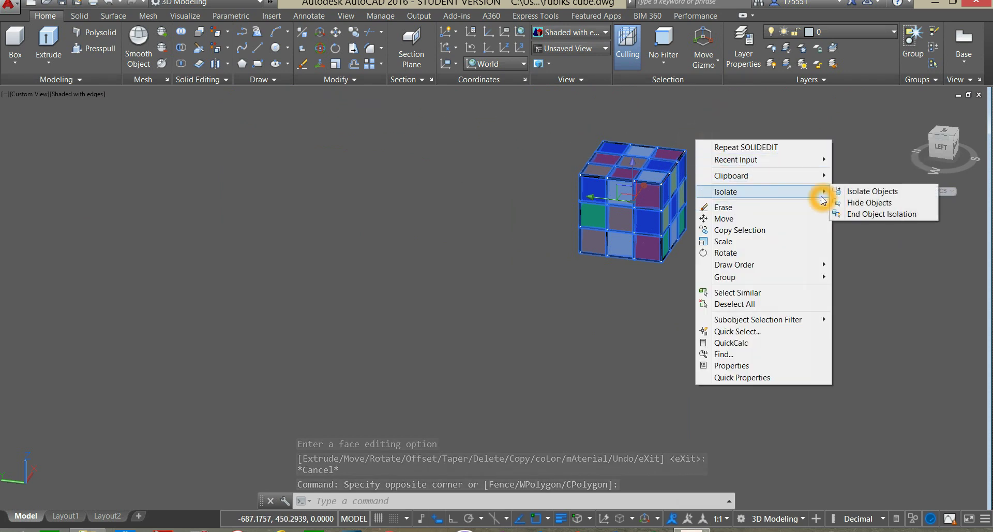
left_click(862, 203)
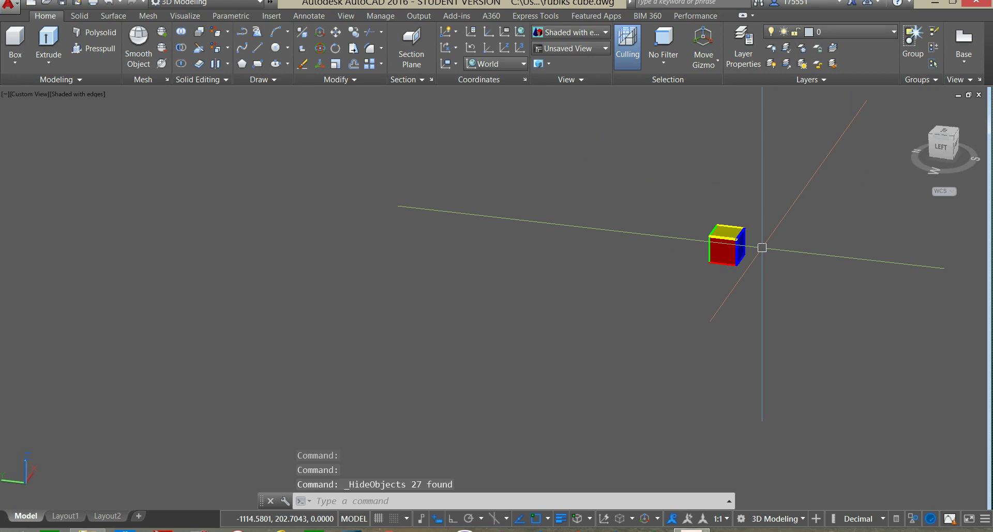
scroll(750, 266, "up", 5)
middle_click_drag(750, 265, 688, 157)
scroll(749, 265, "down", 5)
key("Escape")
scroll(725, 213, "up", 5)
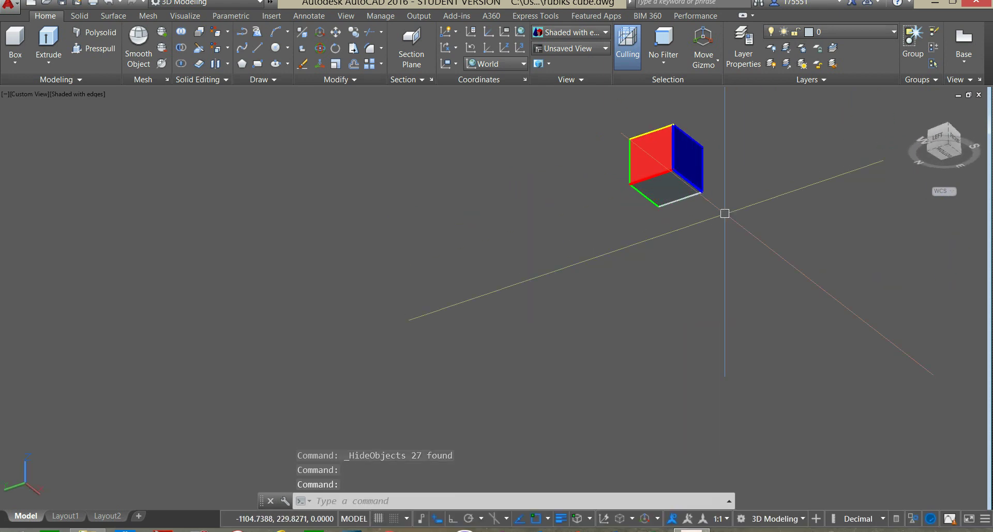
Colour the cubelet's bottom face white with Color Faces.
left_click(228, 50)
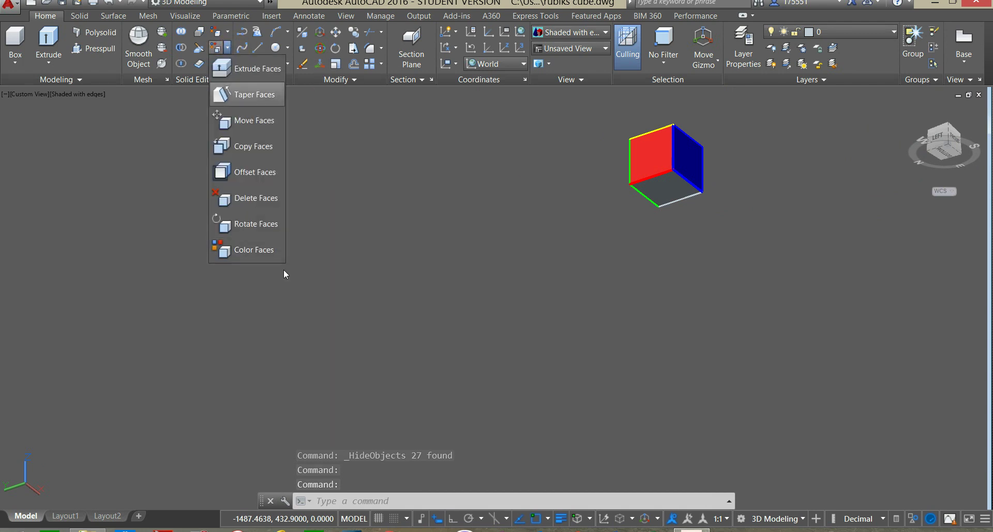
left_click(270, 257)
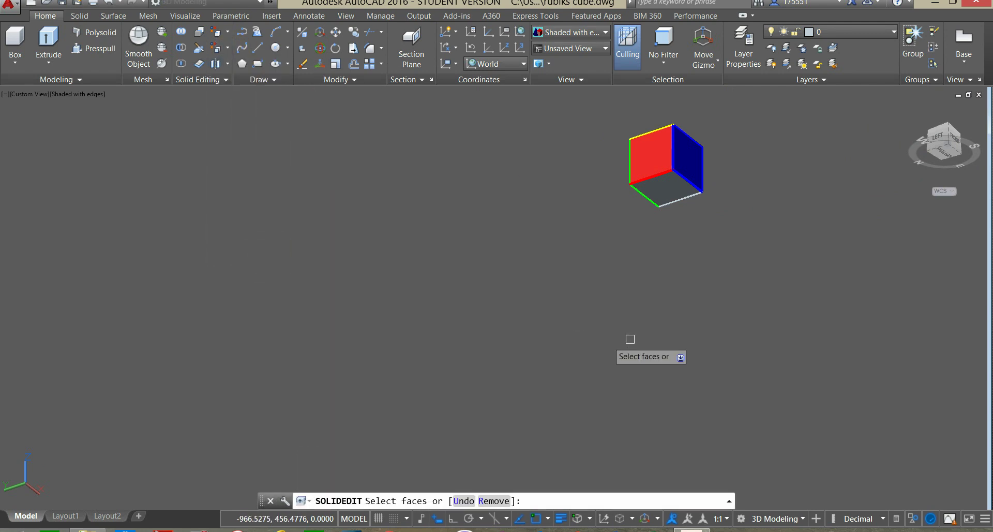
scroll(691, 285, "up", 2)
left_click(663, 140)
right_click(731, 212)
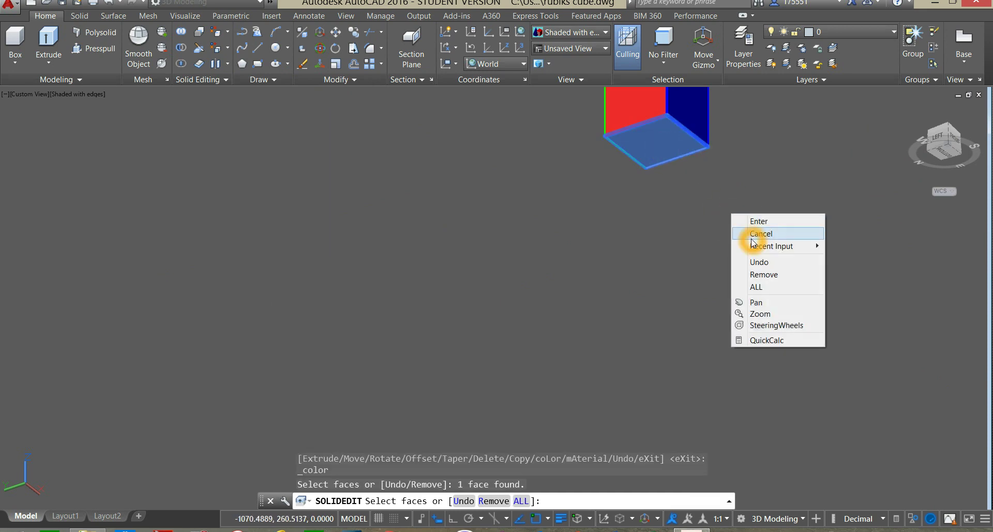
left_click(760, 223)
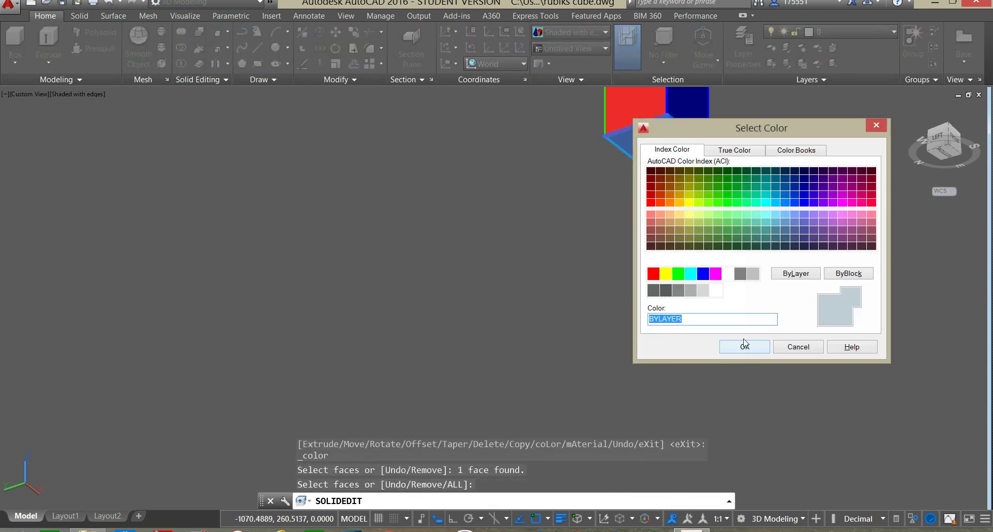
left_click(716, 290)
left_click(745, 348)
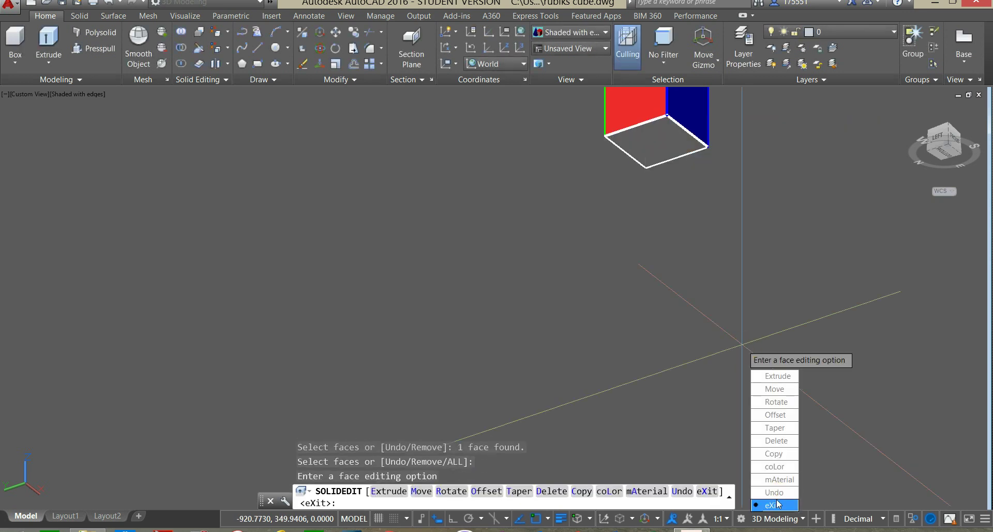
left_click(781, 467)
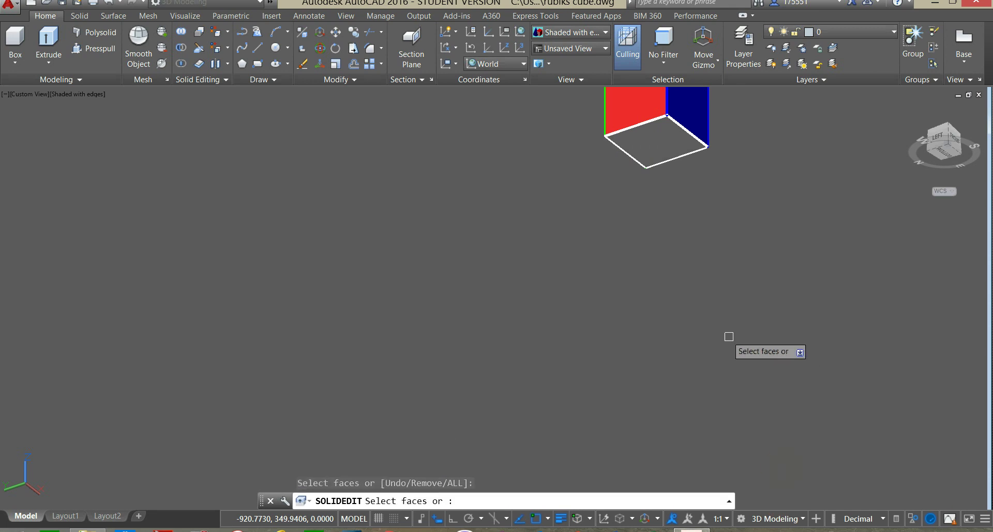
mouse_move(652, 283)
middle_mouse_down("shift")
mouse_move(693, 330)
mouse_move(750, 361)
mouse_move(712, 327)
middle_mouse_up("shift")
Colour the cube's last uncoloured face orange (colour 30).
scroll(738, 328, "up", 3)
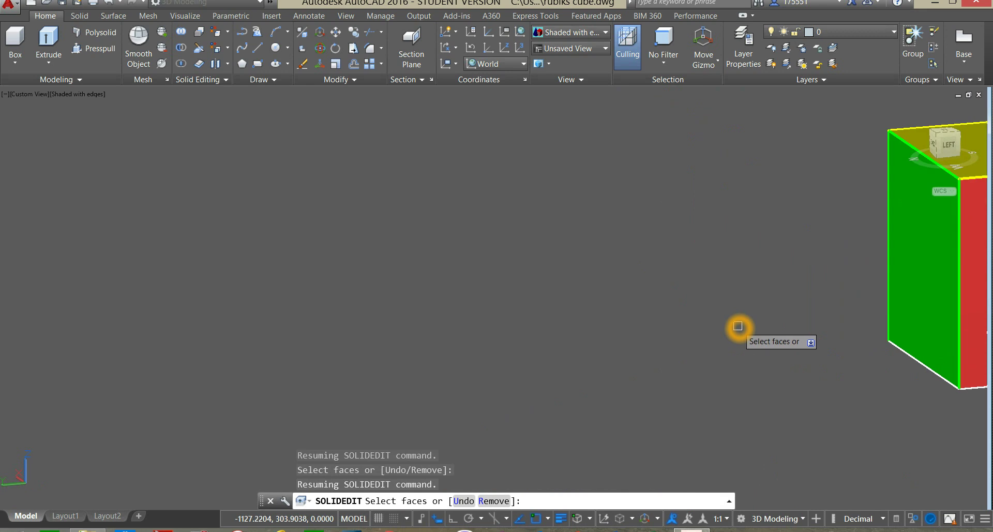
scroll(738, 328, "down", 5)
mouse_move(815, 339)
middle_mouse_down("shift")
mouse_move(631, 281)
mouse_move(561, 281)
middle_mouse_up("shift")
scroll(473, 285, "up", 4)
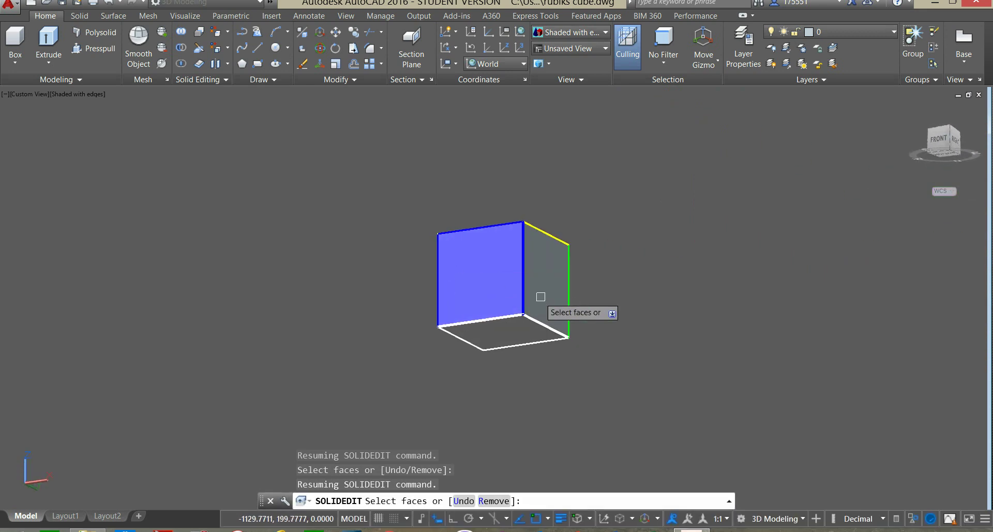
left_click(543, 286)
right_click(615, 239)
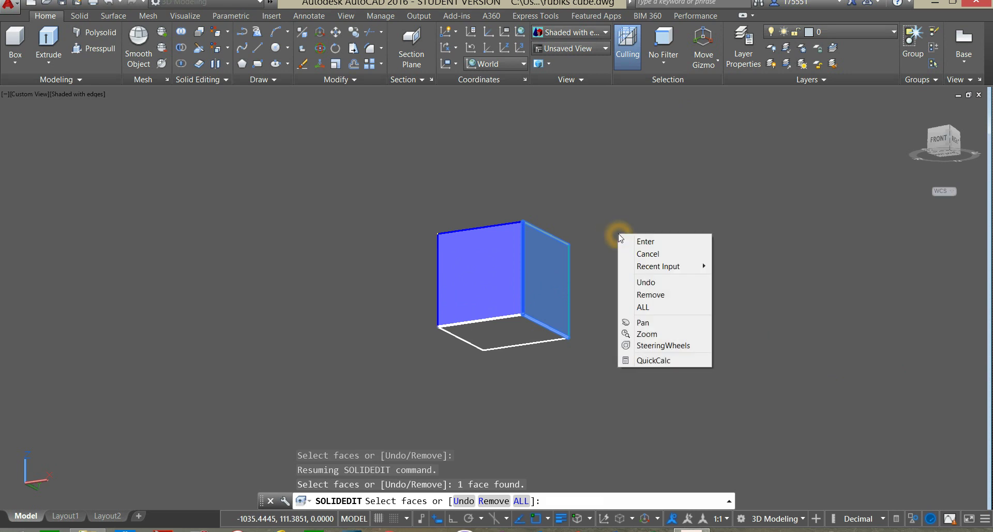
left_click(637, 242)
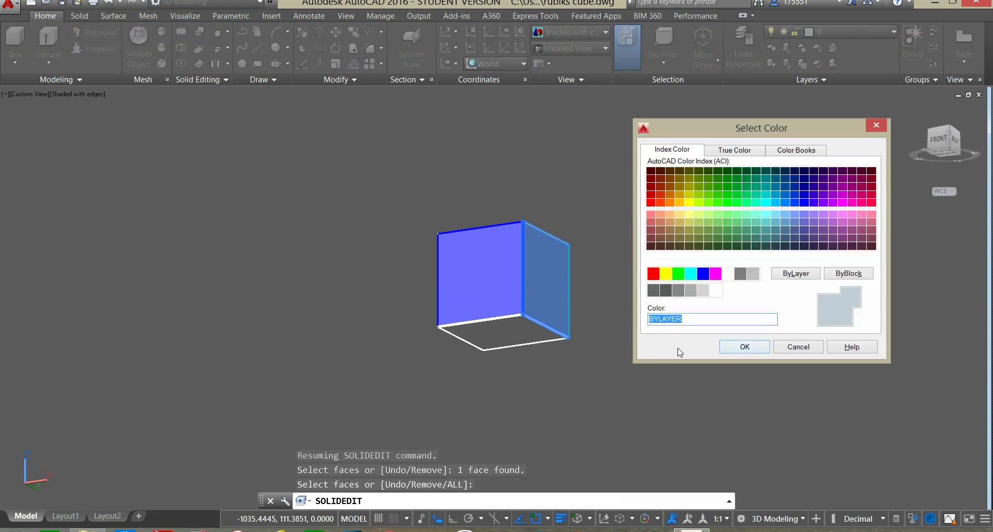
left_click(673, 205)
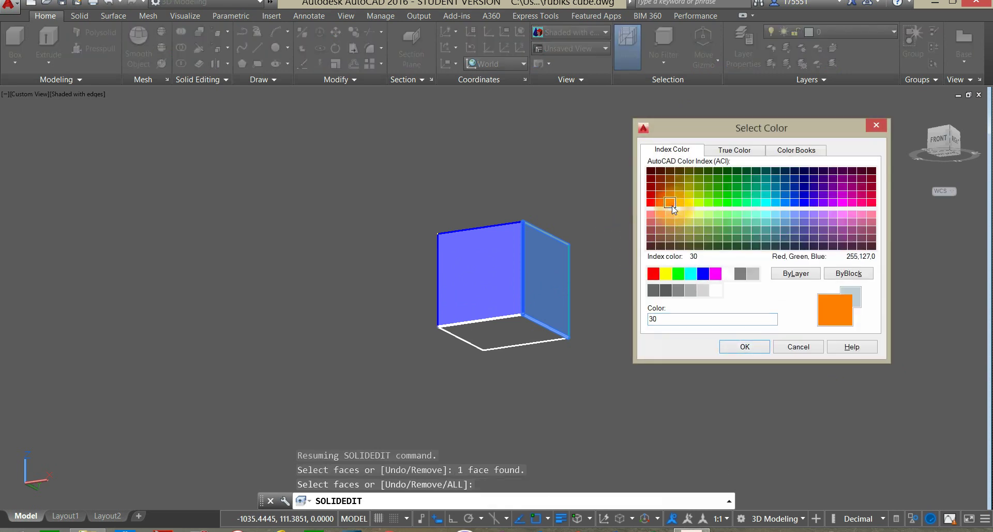
left_click(765, 346)
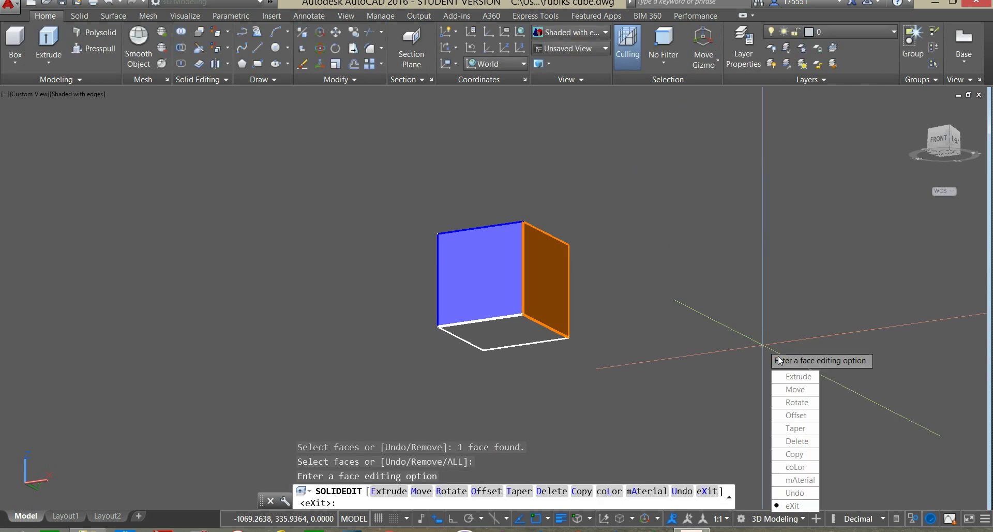
Exit the solid editing command and orbit to view the fully coloured cube.
left_click(807, 506)
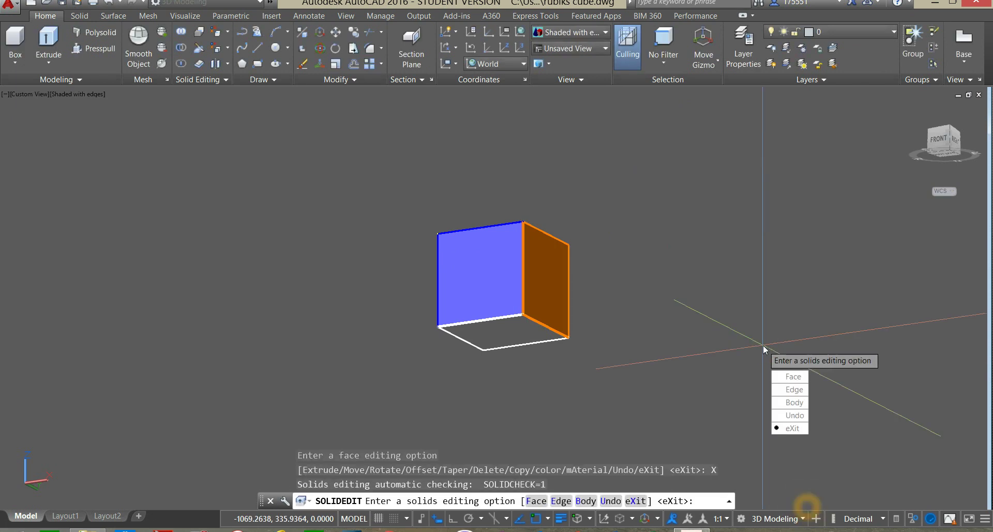
left_click(797, 427)
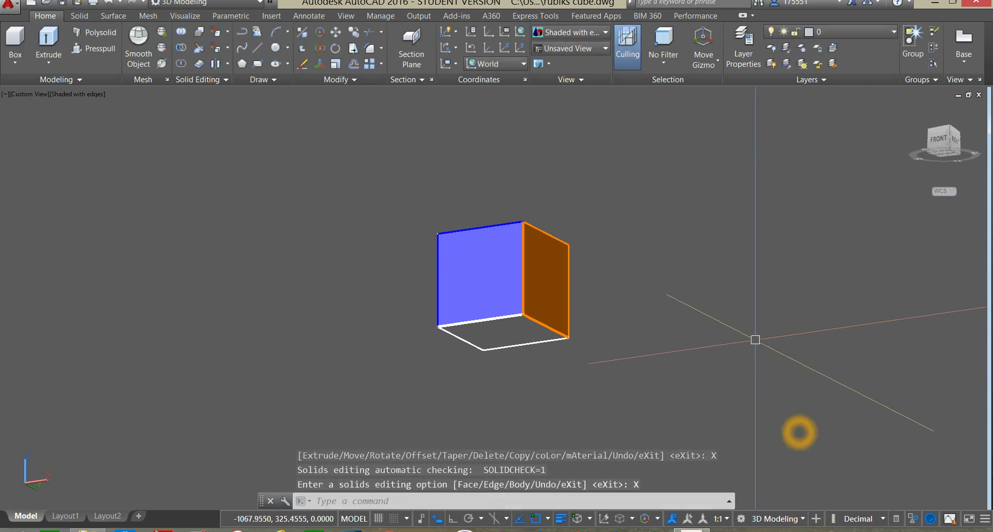
mouse_move(627, 236)
middle_mouse_down("shift")
mouse_move(725, 286)
mouse_move(773, 283)
middle_mouse_up("shift")
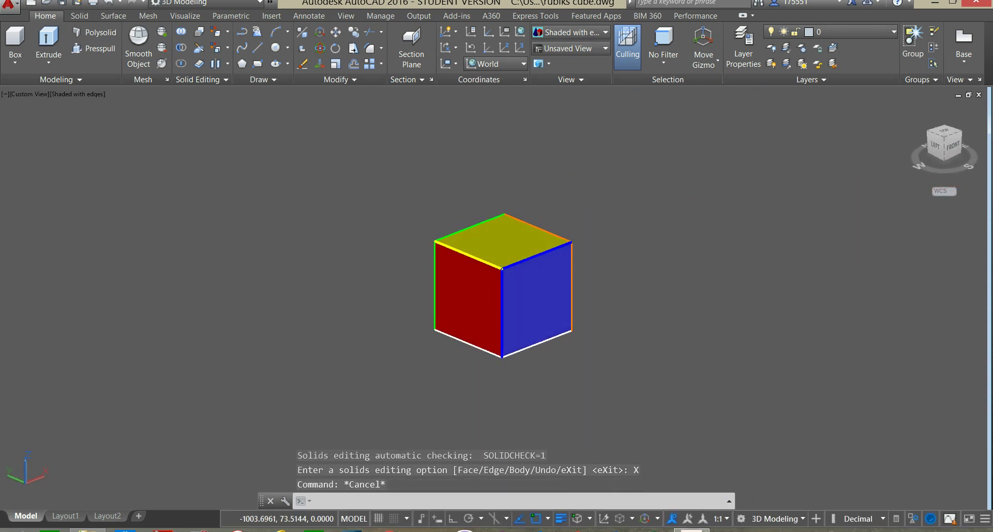
left_click(85, 95)
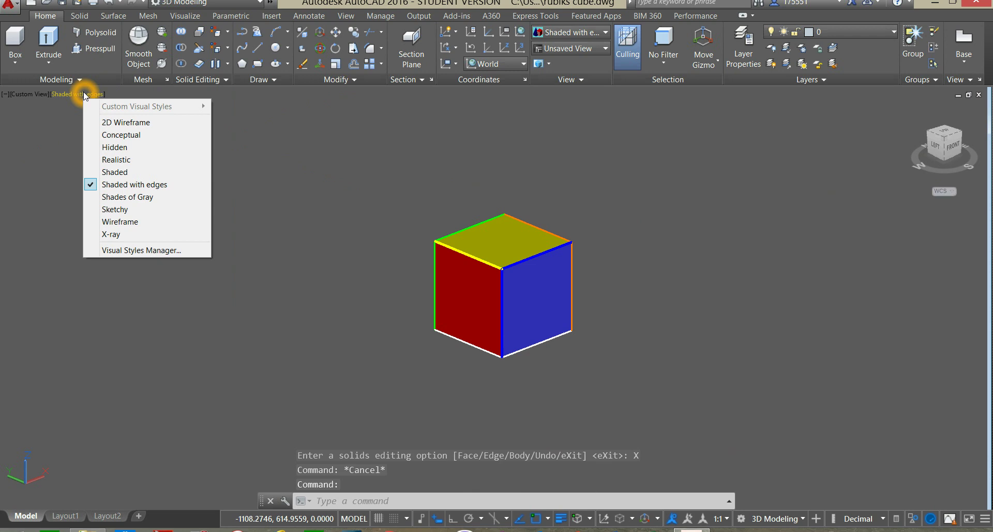
left_click(148, 185)
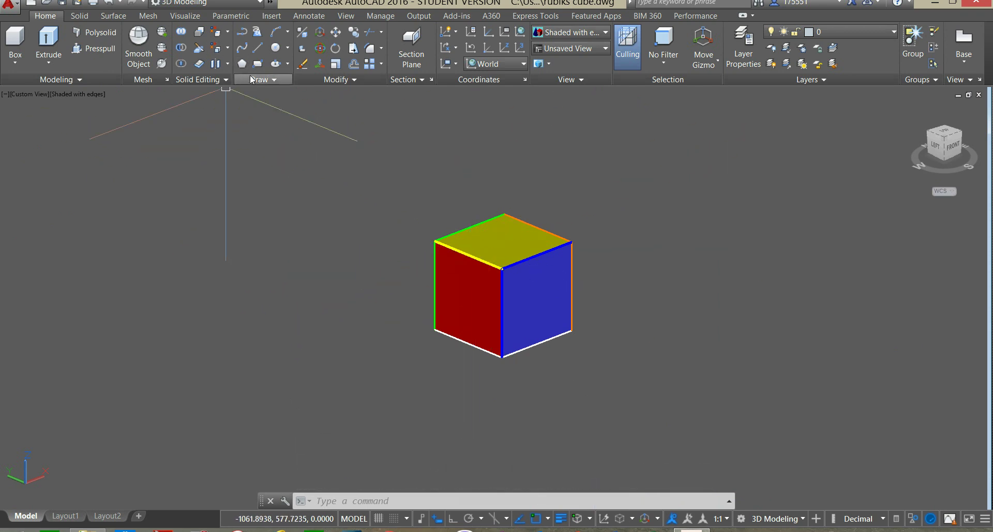
Pick a few edges with Color Edges, cancel, then switch to the 2D Wireframe visual style.
left_click(228, 33)
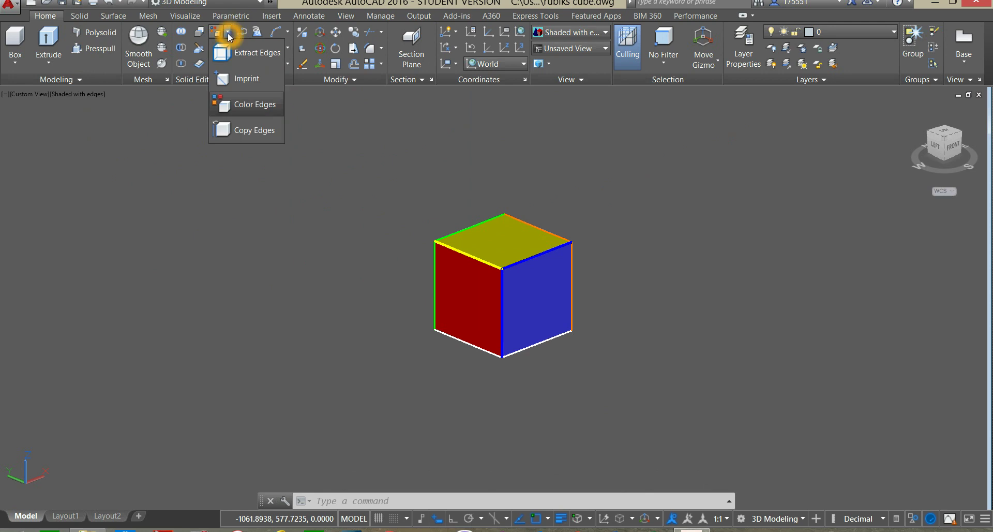
left_click(253, 105)
left_click(509, 294)
left_click(479, 261)
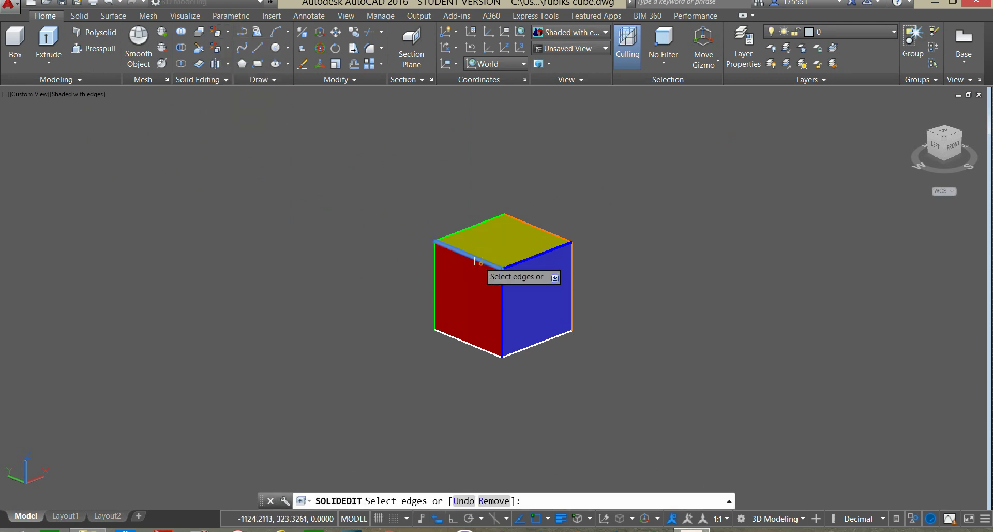
left_click(469, 228)
left_click(538, 226)
left_click(552, 218)
key("Escape")
left_click(88, 95)
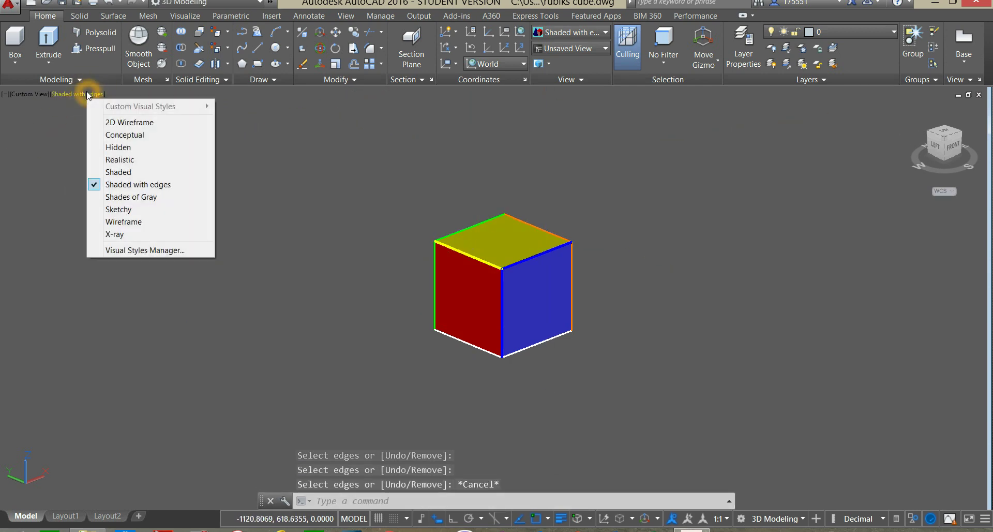
left_click(120, 125)
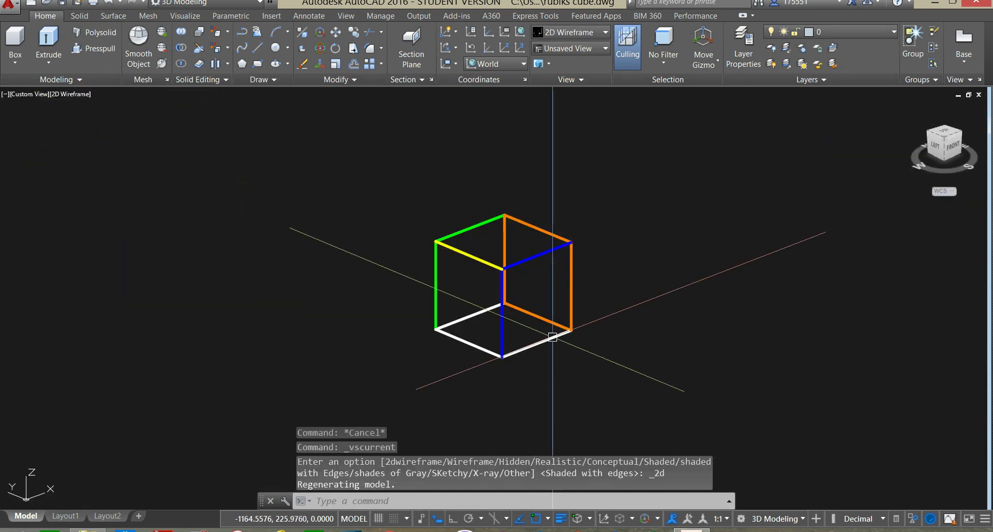
Start Color Edges and select the cube's top, side and bottom edges.
left_click(231, 70)
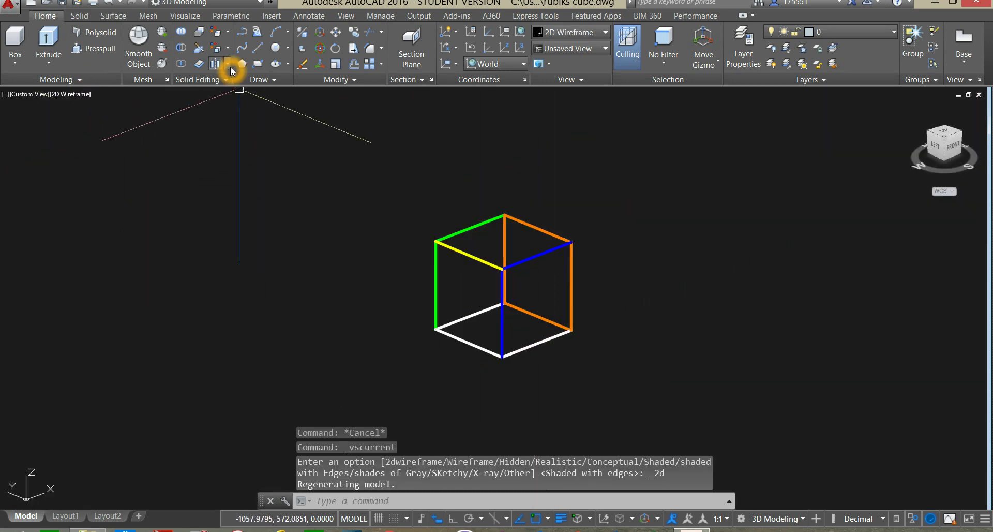
left_click(229, 35)
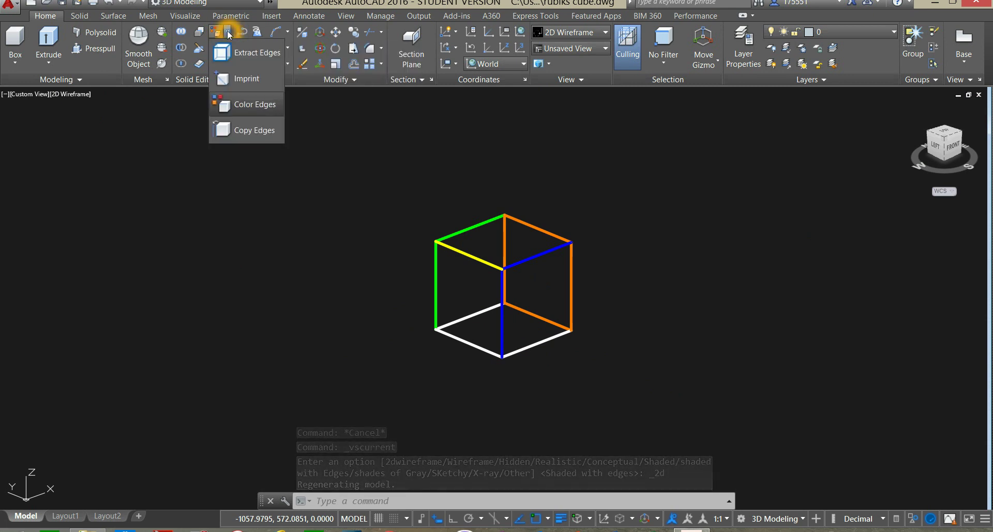
left_click(250, 105)
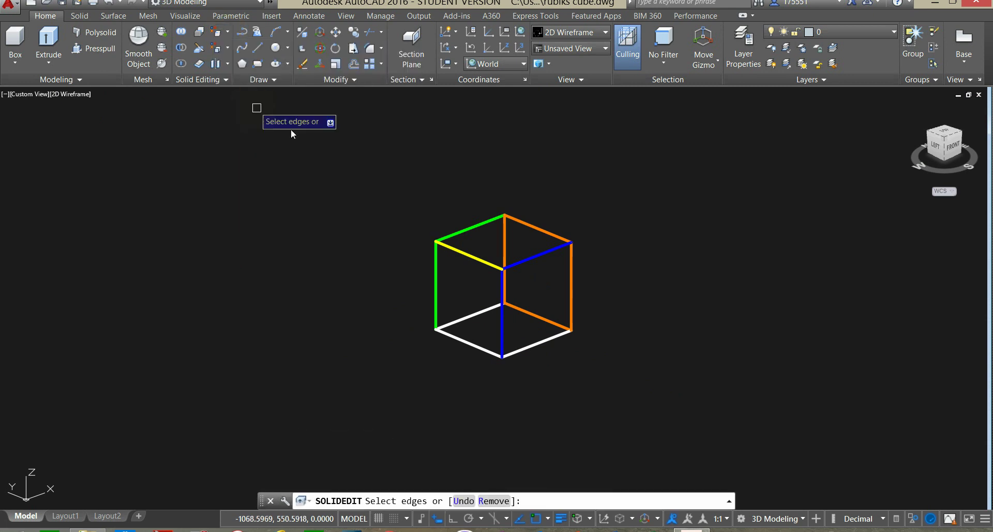
left_click(484, 223)
left_click(472, 252)
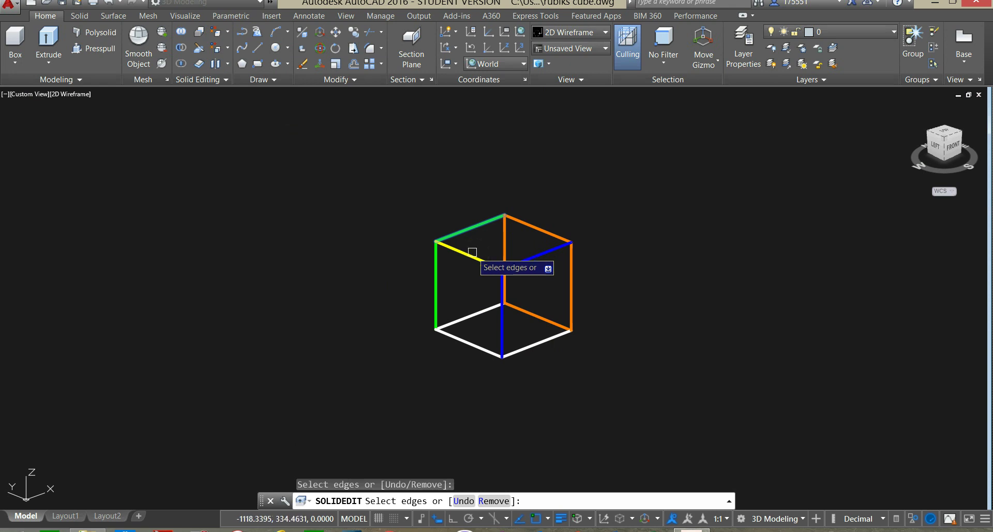
left_click(534, 229)
left_click(567, 273)
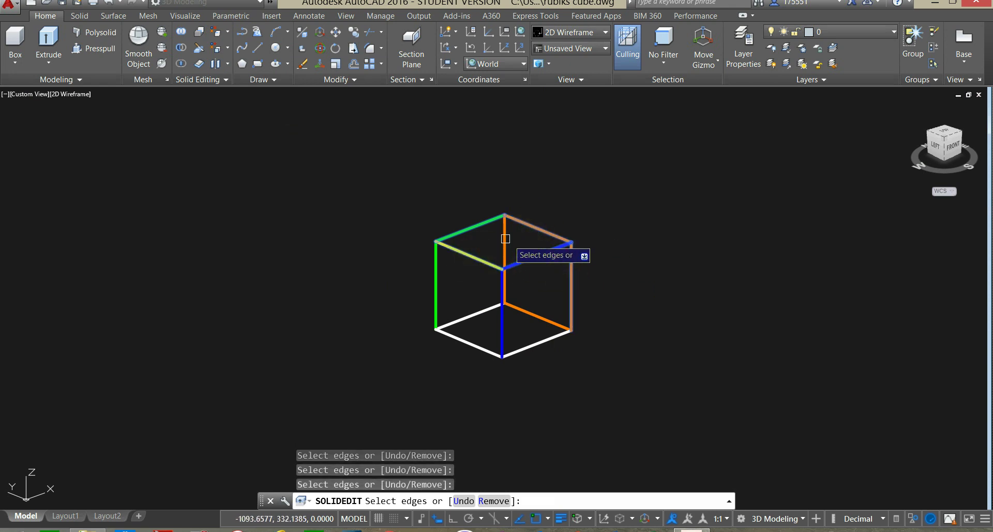
left_click(522, 309)
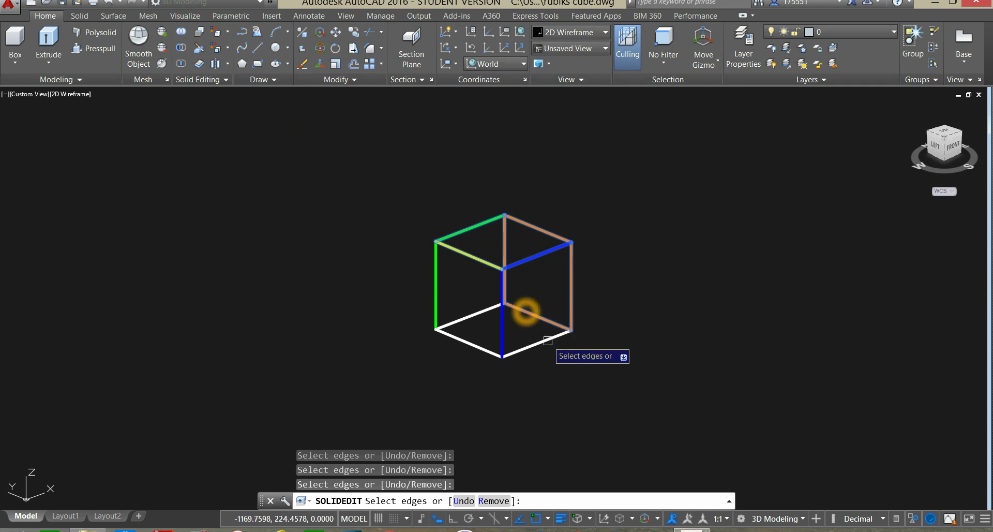
left_click(494, 308)
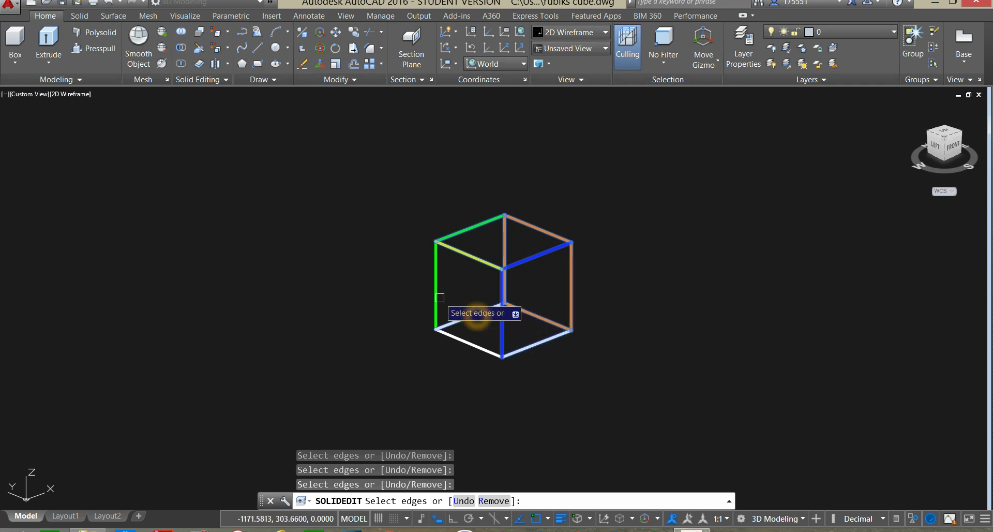
left_click(463, 341)
Colour the selected edges black (true colour 0,0,0) and exit solid editing.
right_click(626, 248)
left_click(653, 253)
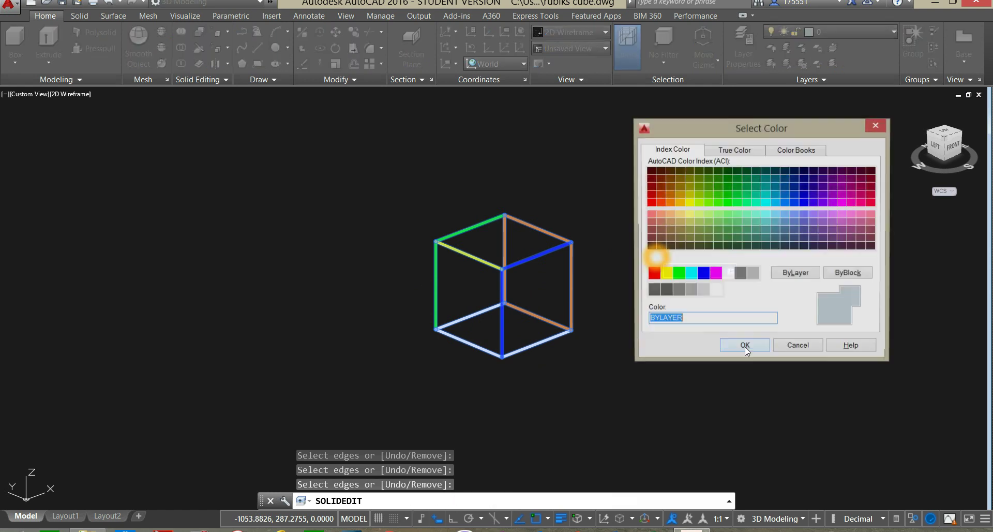
left_click(745, 348)
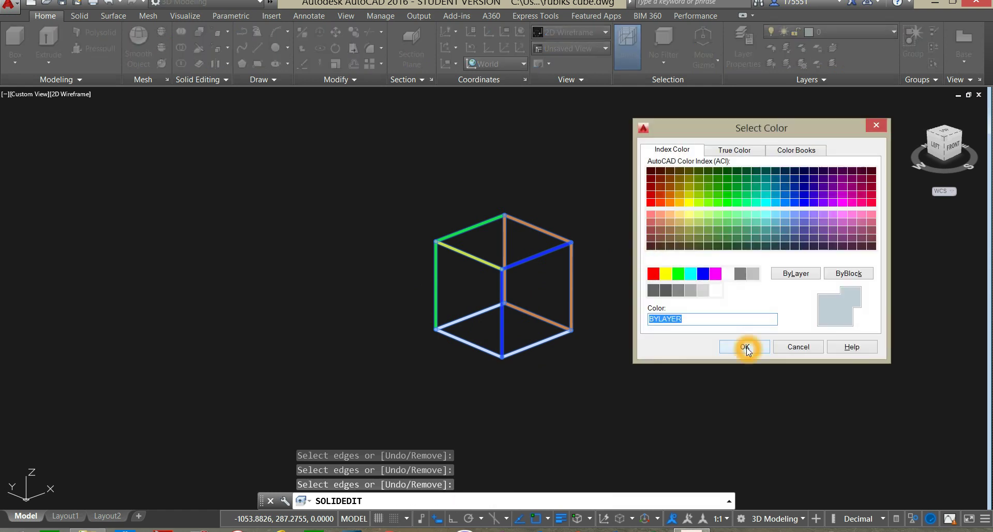
left_click(753, 158)
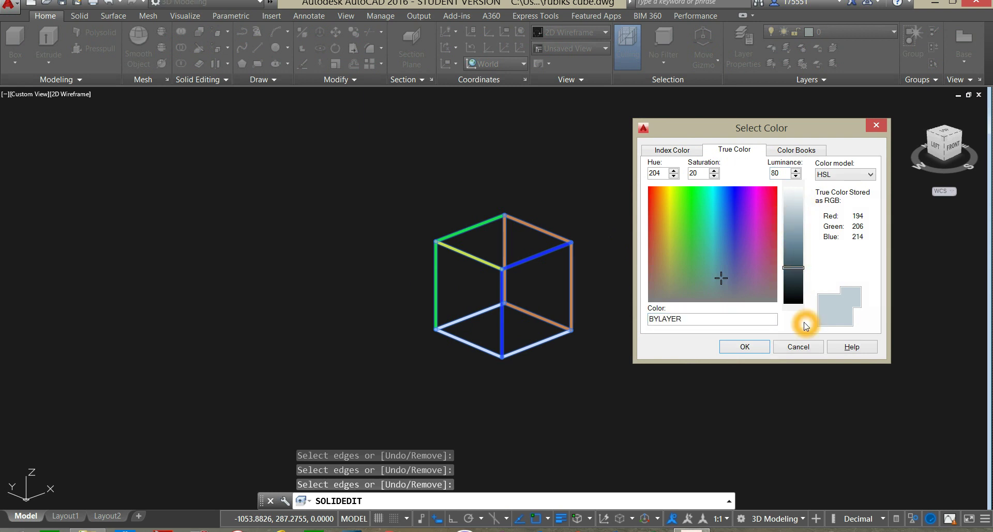
left_click_drag(790, 285, 800, 311)
left_click(744, 347)
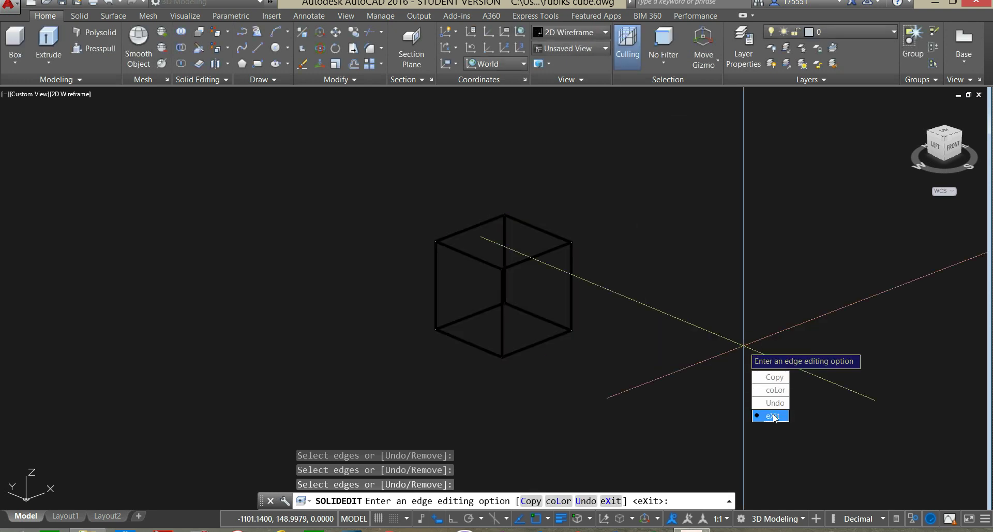
left_click(774, 416)
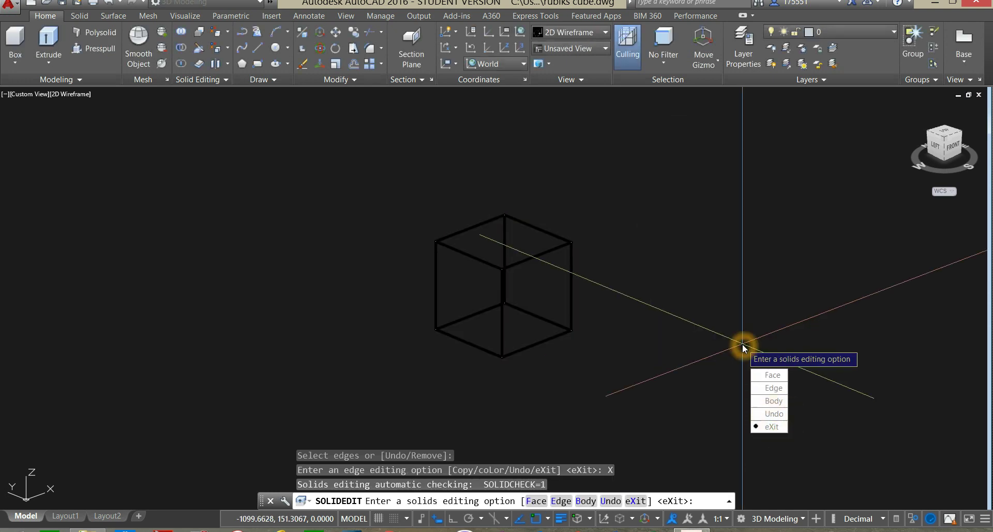
left_click(772, 427)
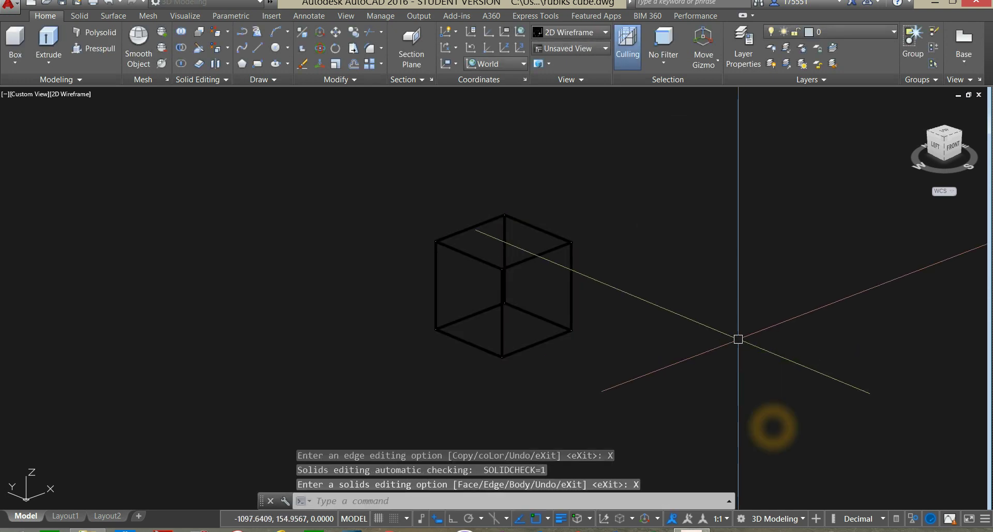
Switch the visual style to Shaded with Edges and orbit slightly around the cube.
left_click(79, 95)
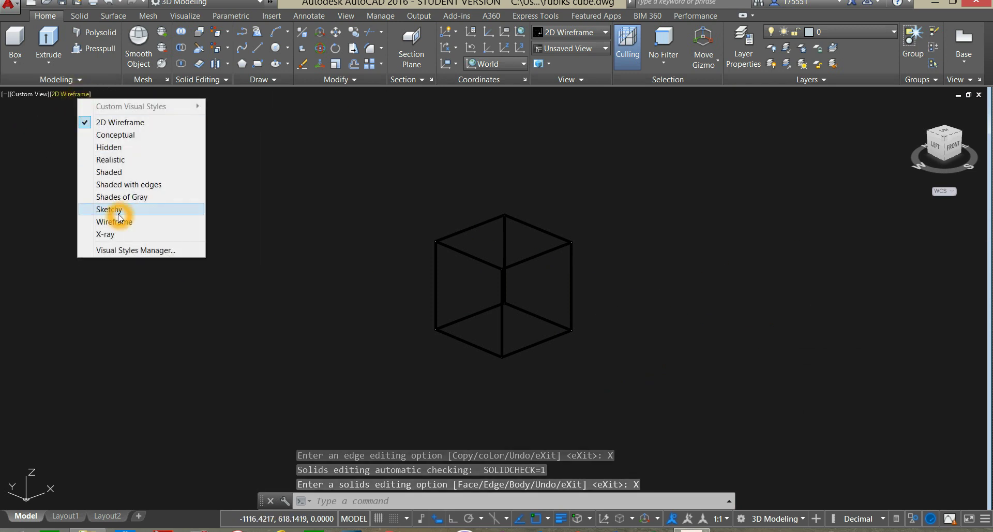
left_click(133, 207)
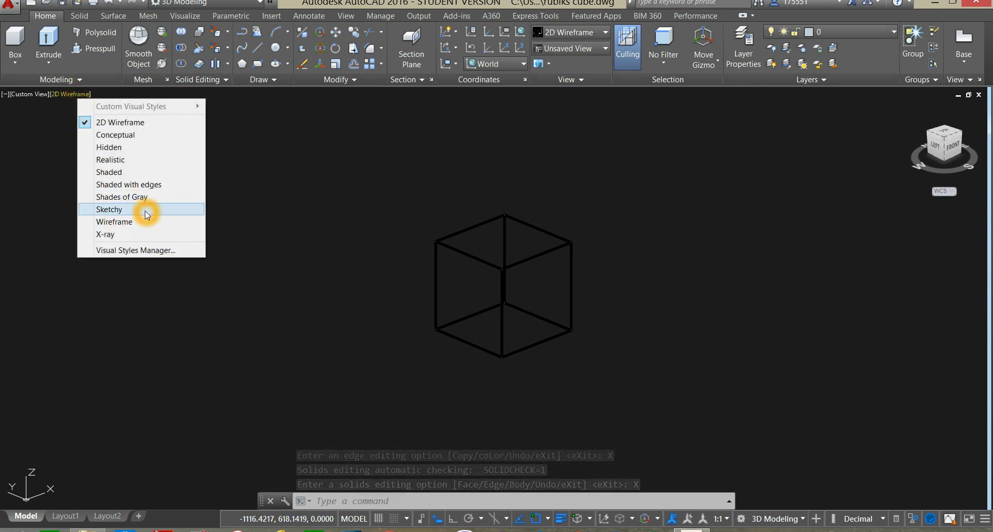
left_click(148, 185)
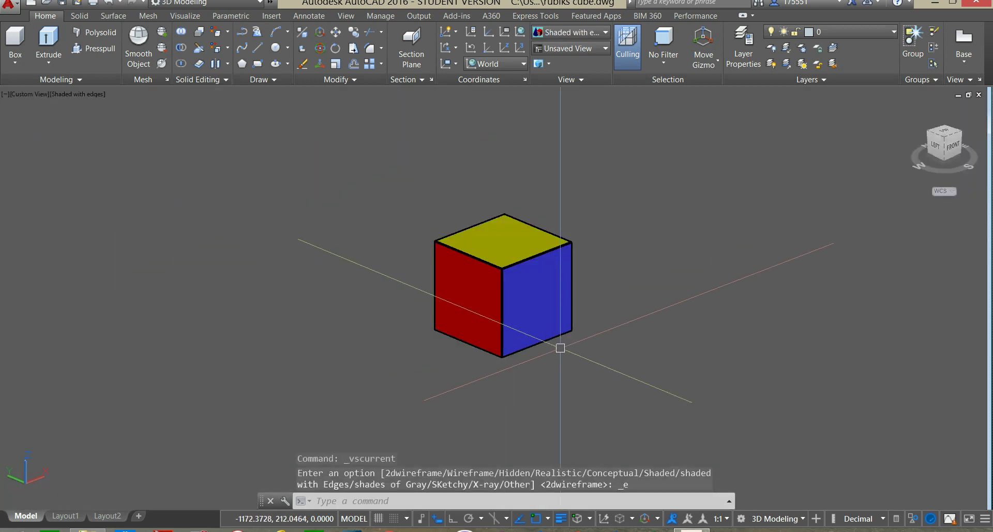
mouse_move(589, 322)
middle_mouse_down("shift")
mouse_move(710, 336)
mouse_move(421, 162)
mouse_move(392, 239)
mouse_move(498, 179)
mouse_move(672, 354)
mouse_move(700, 335)
mouse_move(674, 370)
mouse_move(633, 325)
mouse_move(614, 332)
middle_mouse_up("shift")
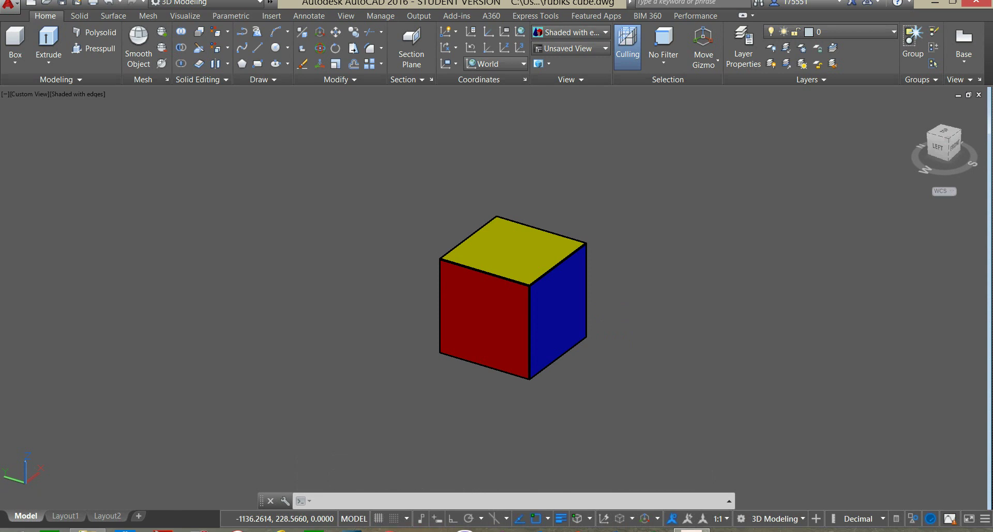
End object isolation to bring the Rubik's cube back, then orbit and zoom out to view both.
right_click(587, 175)
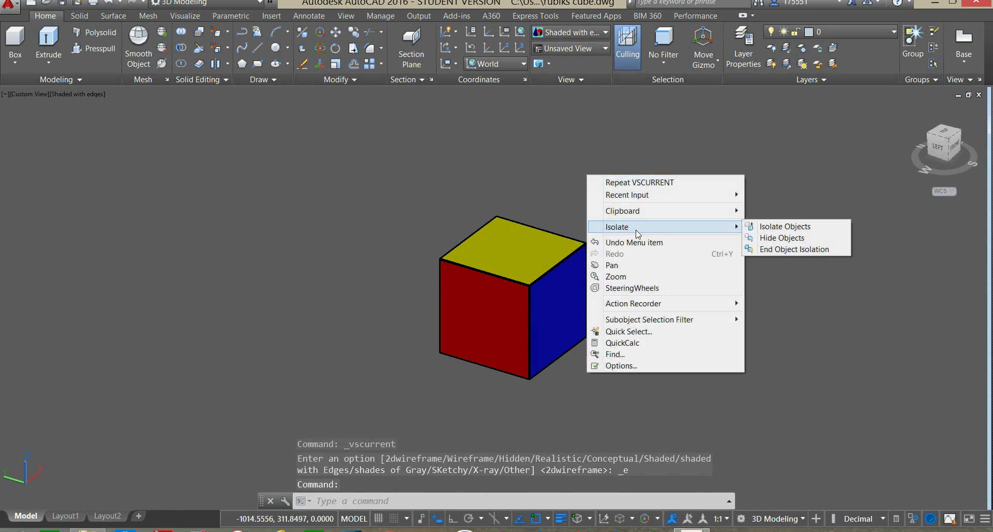
mouse_move(666, 227)
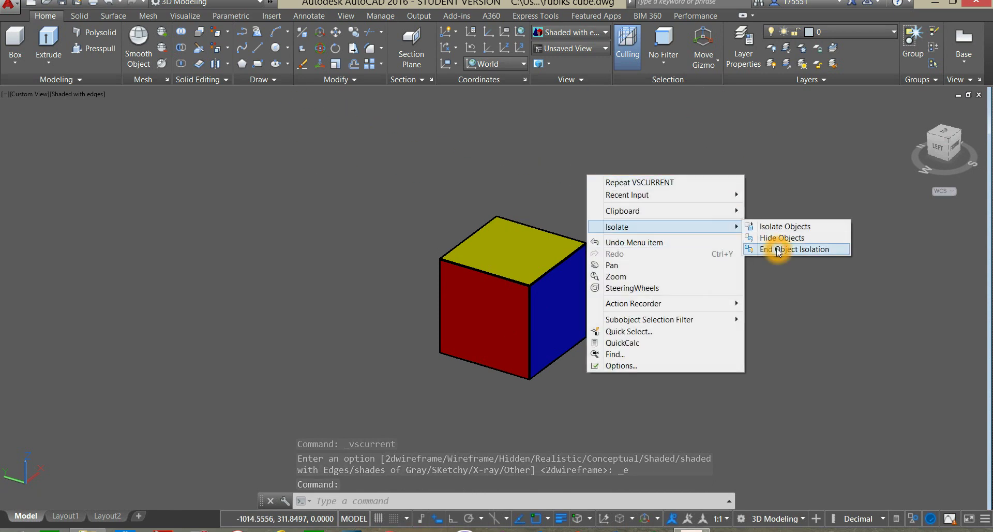
left_click(774, 248)
middle_click_drag(644, 261, 576, 247, "shift")
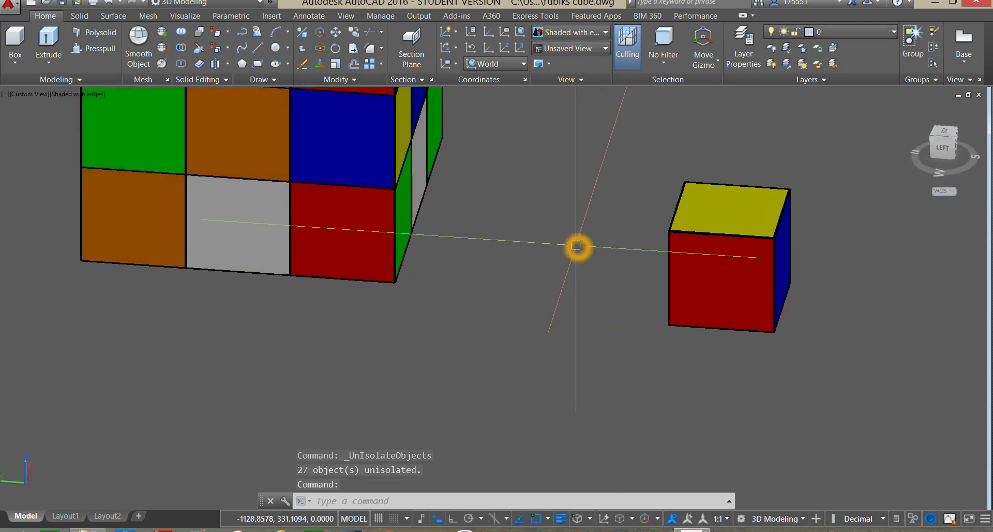
scroll(576, 246, "down", 2)
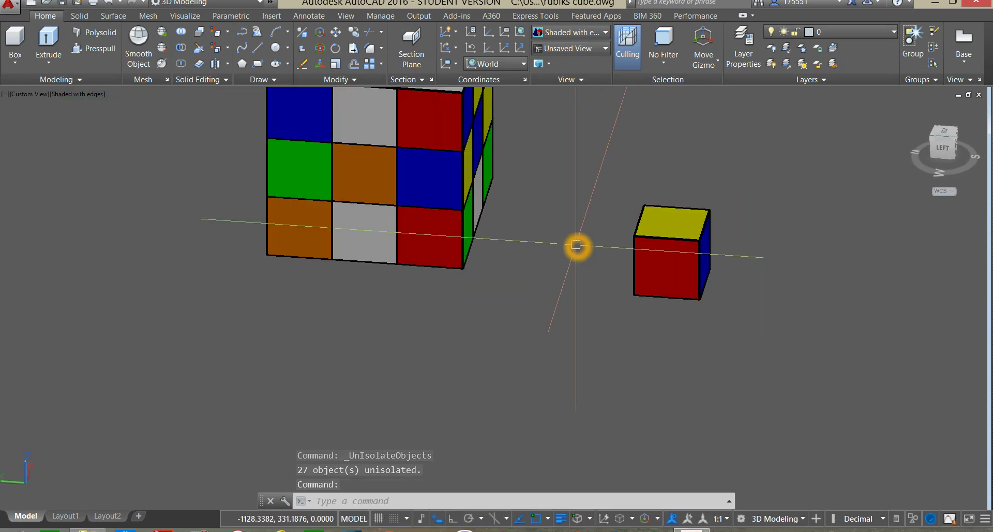